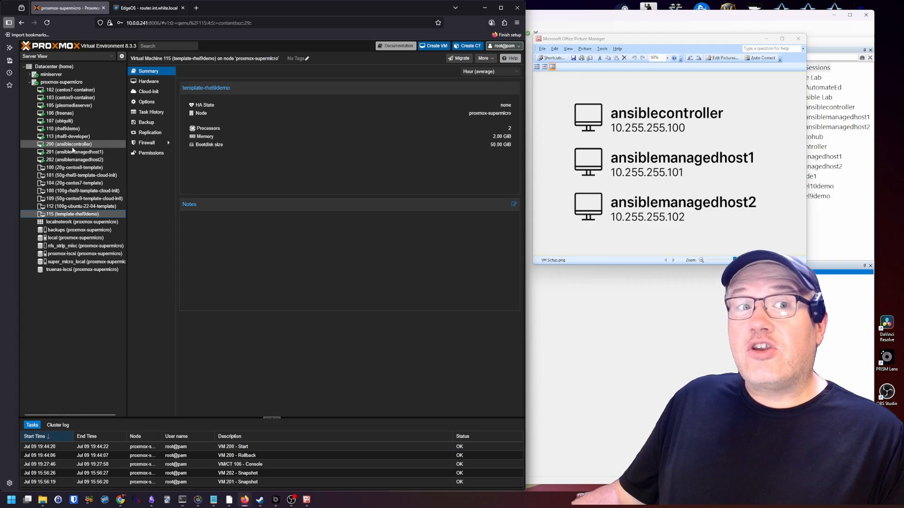
Bring the SuperPuTTY window in front of the Proxmox VE VM overview
{"action": "left_click", "coordinate": [679, 344]}
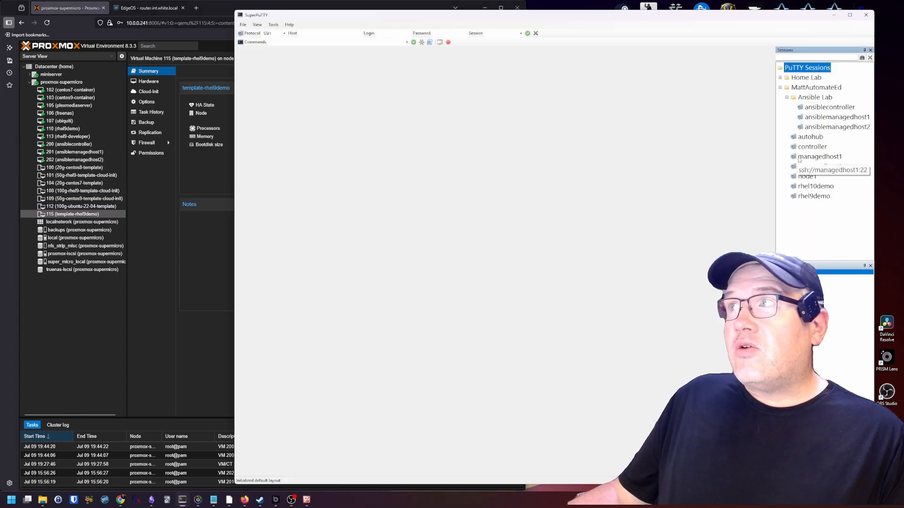
Open the ansiblecontroller SSH session from Ansible Lab and log in as root
{"action": "double_click", "coordinate": [831, 108]}
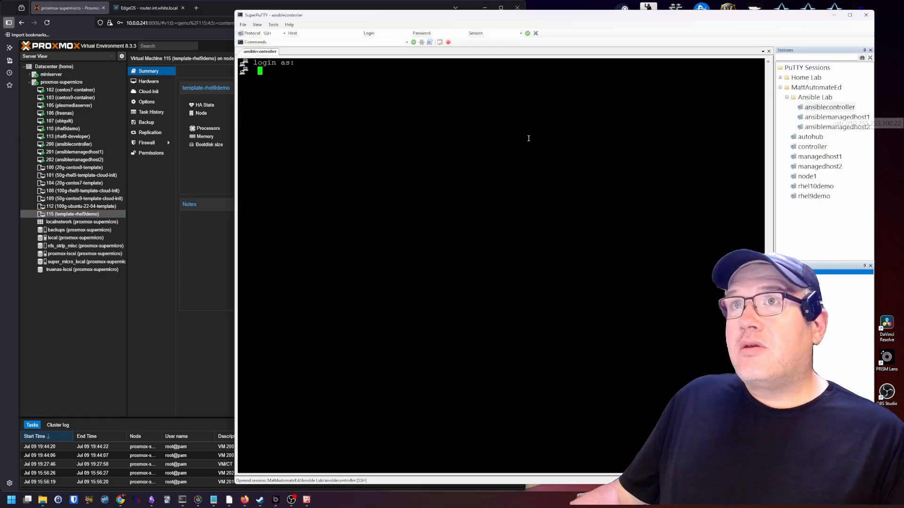
{"action": "type", "text": "root"}
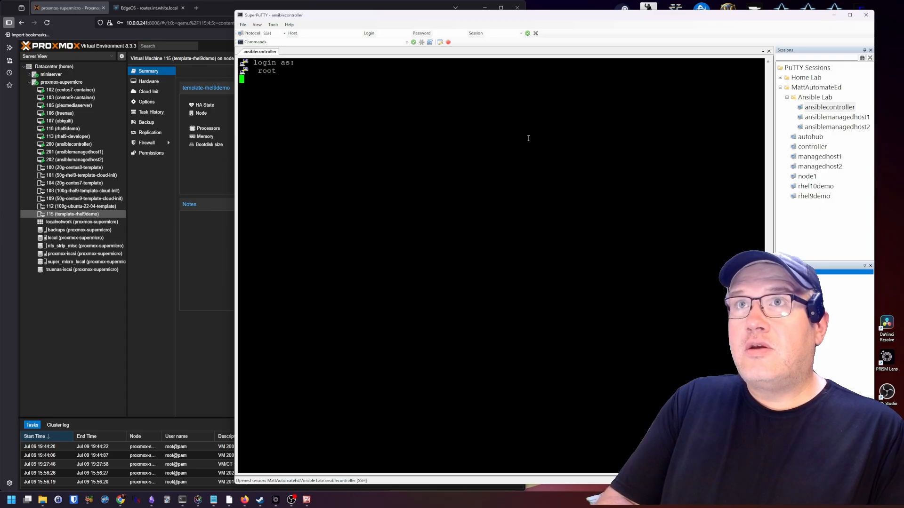
{"action": "key", "text": "Return"}
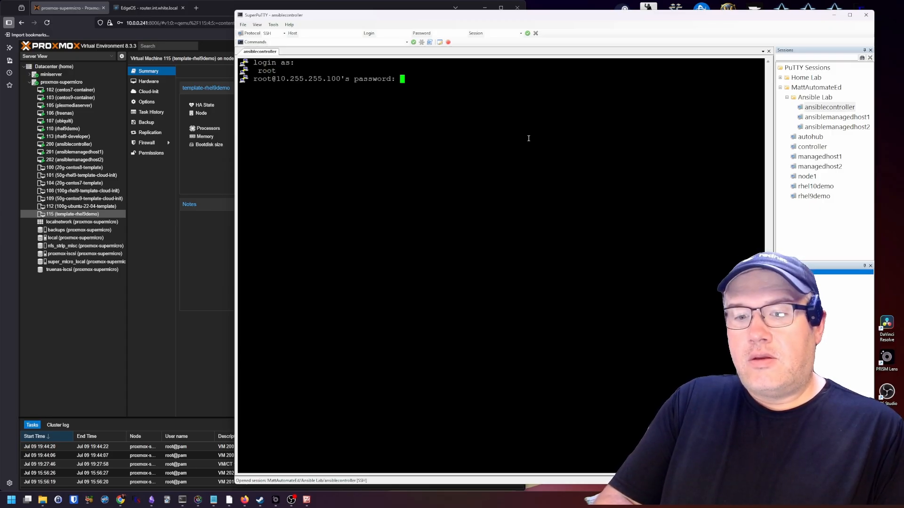
{"action": "key", "text": "Return"}
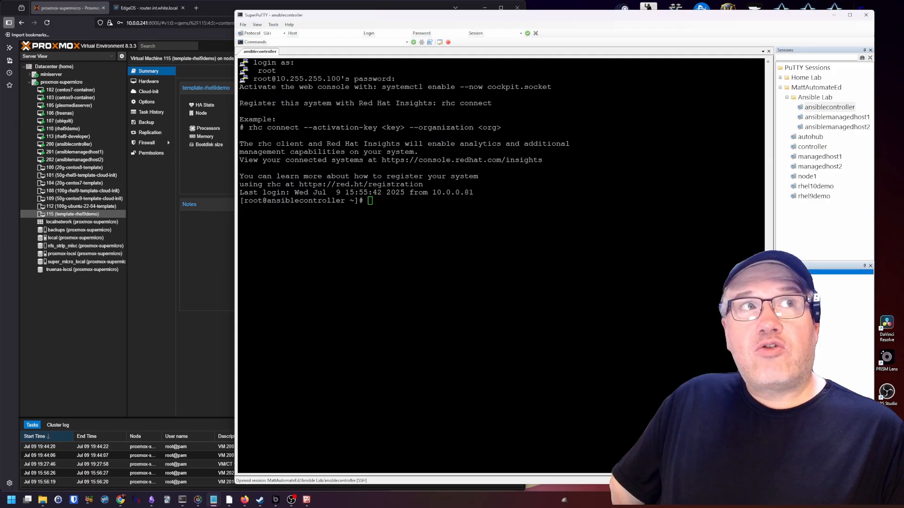
Run subscription-manager register to confirm the controller is already registered
{"action": "left_click", "coordinate": [441, 230]}
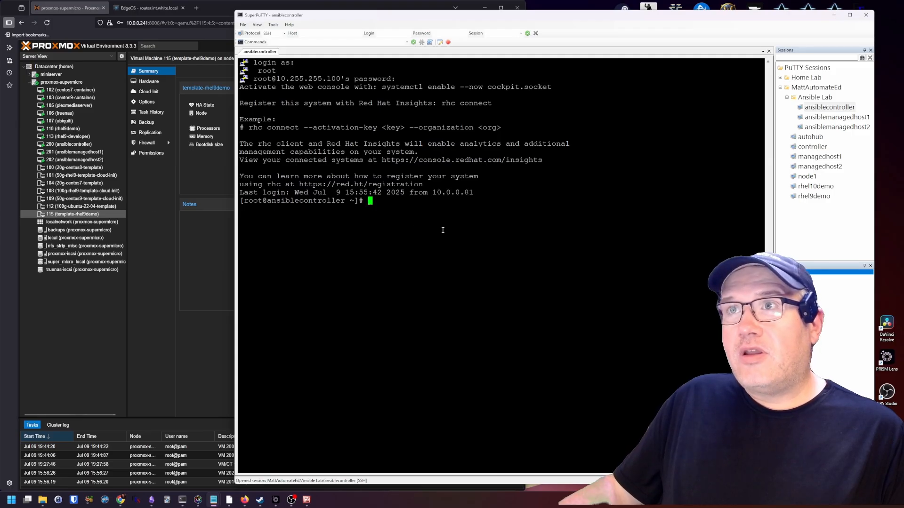
{"action": "right_click", "coordinate": [441, 233]}
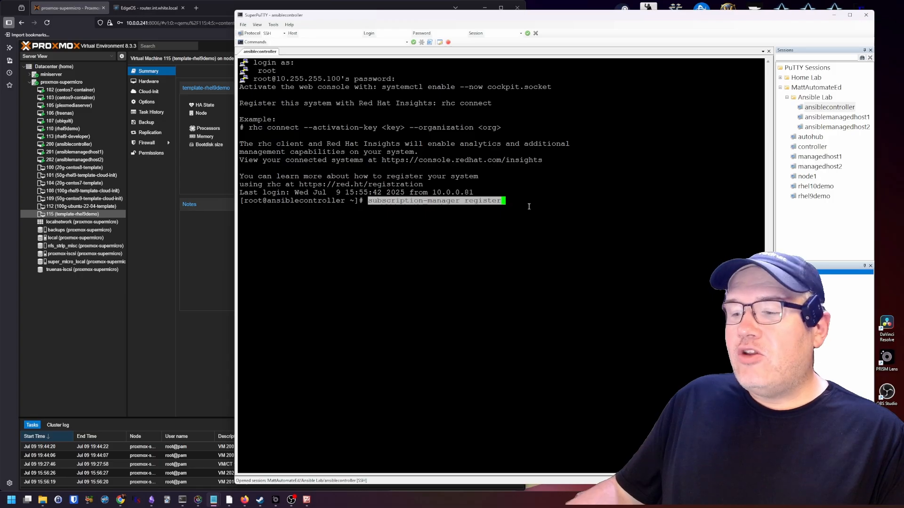
{"action": "key", "text": "Return"}
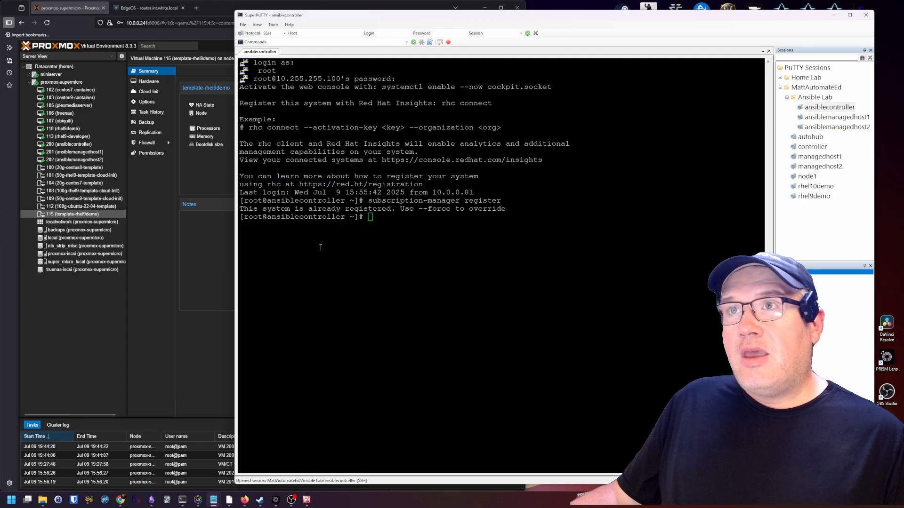
Enable the ansible-automation-platform-2.4-for-rhel-9-x86_64-rpms repository with subscription-manager repos --enable
{"action": "left_click", "coordinate": [396, 278]}
{"action": "right_click", "coordinate": [395, 285]}
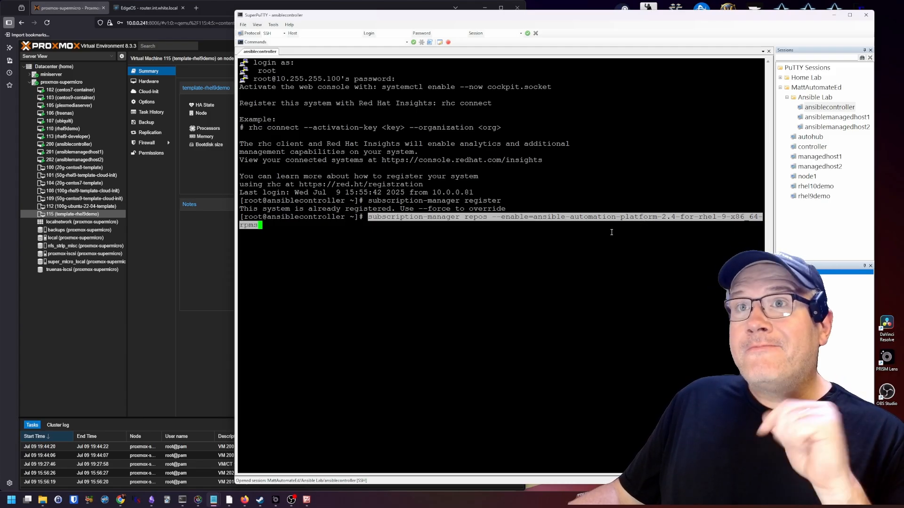
{"action": "key", "text": "Return"}
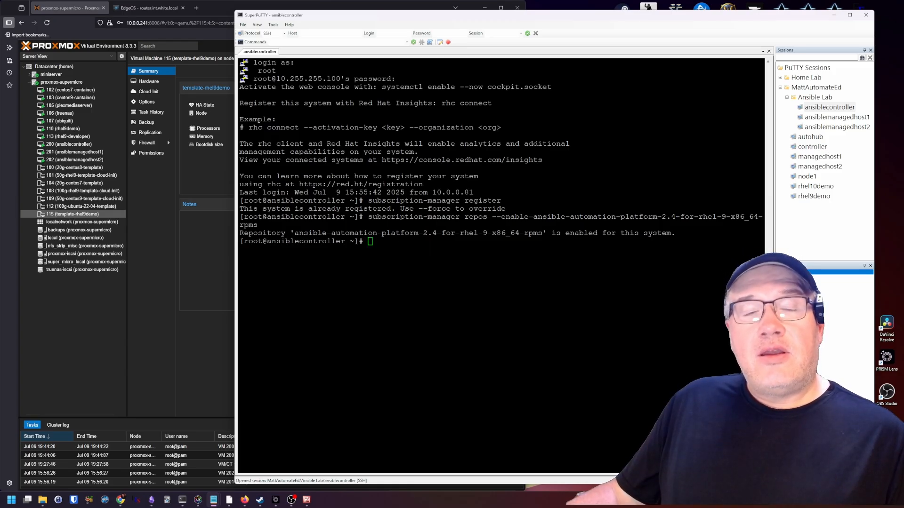
Install ansible-navigator and ansible-automation-platform-common with dnf -y, then paste 'ansible-navigator config -m stdout'
{"action": "left_click", "coordinate": [394, 307]}
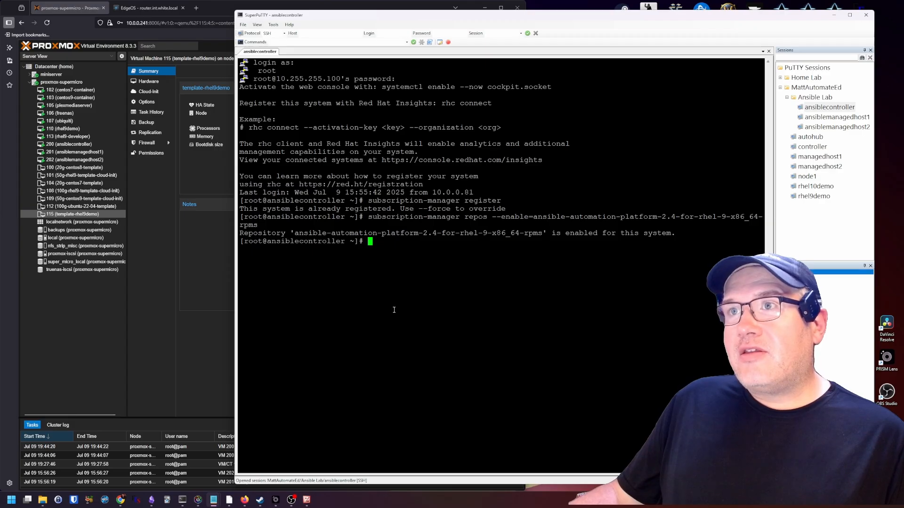
{"action": "right_click", "coordinate": [394, 309]}
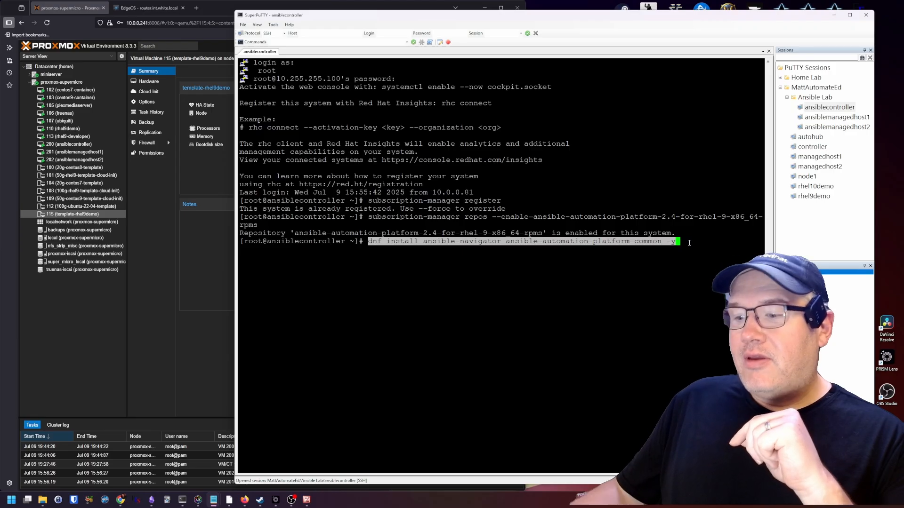
{"action": "key", "text": "Return"}
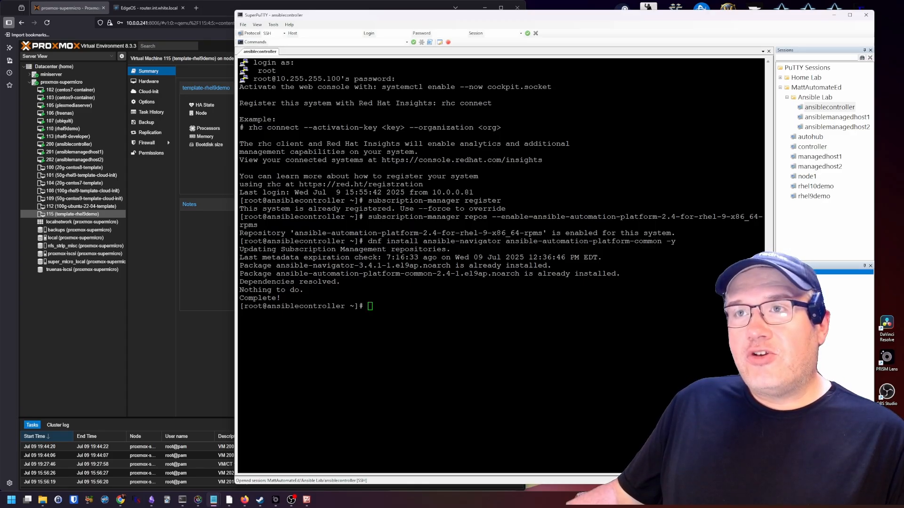
{"action": "left_click", "coordinate": [463, 368]}
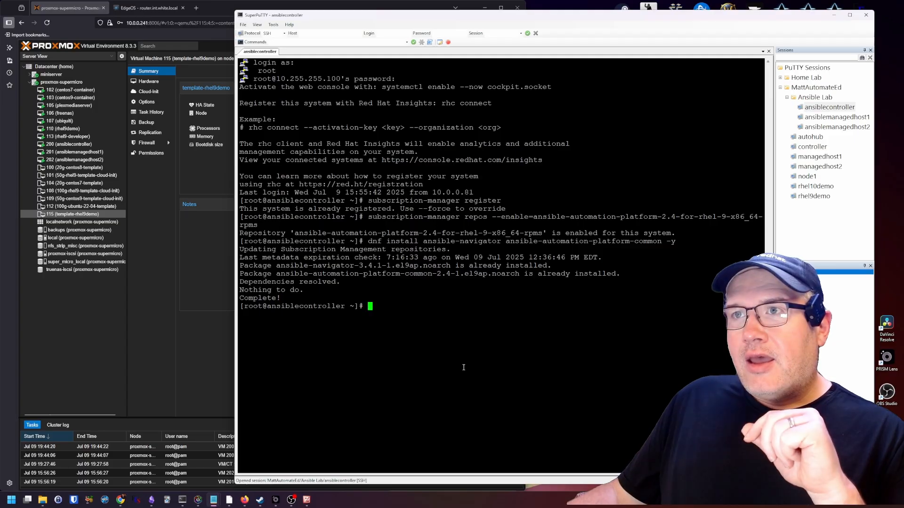
{"action": "right_click", "coordinate": [459, 352]}
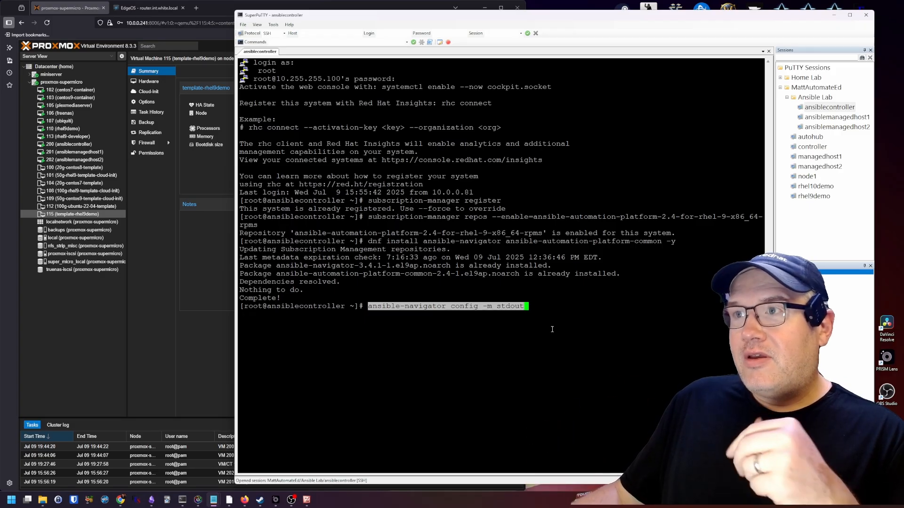
Run ansible-navigator config -m stdout, highlight the unauthorized registry.redhat.io image pull errors, and type podman login
{"action": "key", "text": "Return"}
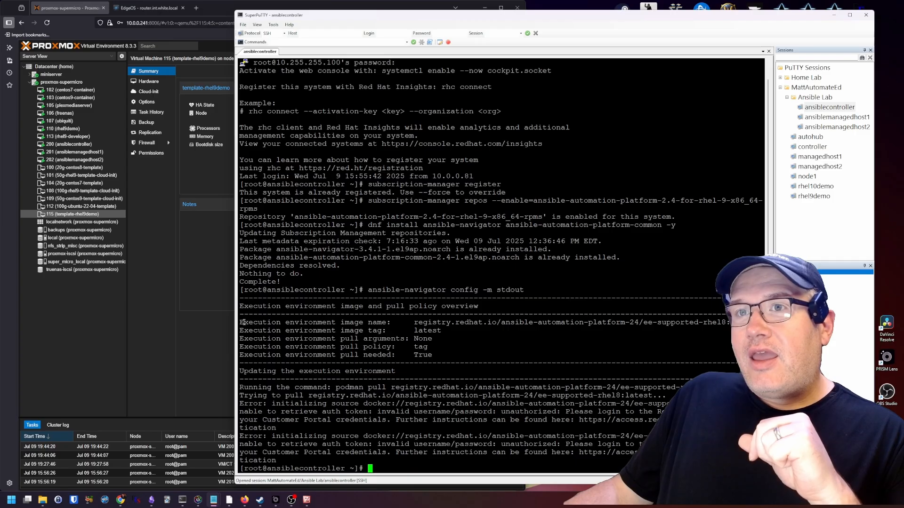
{"action": "left_click_drag", "start_coordinate": [242, 323], "coordinate": [474, 320]}
{"action": "left_click", "coordinate": [475, 320]}
{"action": "left_click_drag", "start_coordinate": [413, 323], "coordinate": [498, 323]}
{"action": "key", "text": "ctrl+c"}
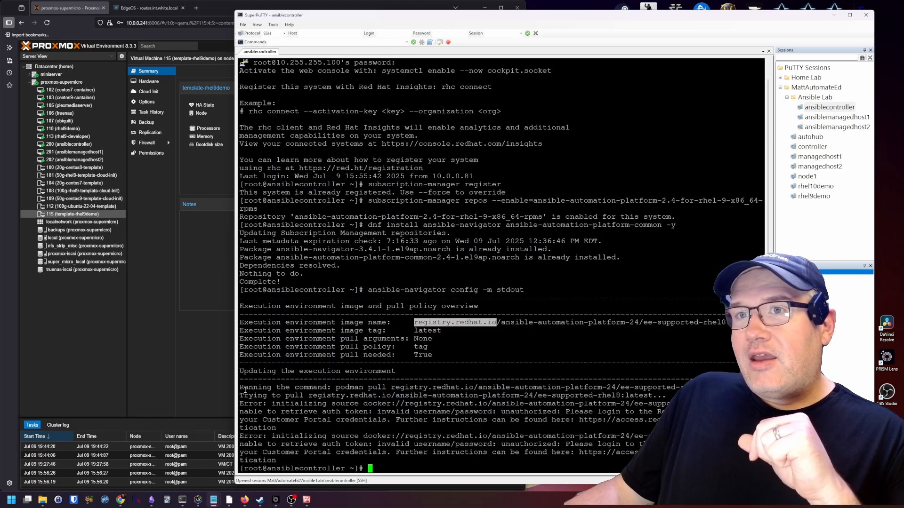
{"action": "left_click_drag", "start_coordinate": [241, 387], "coordinate": [567, 422]}
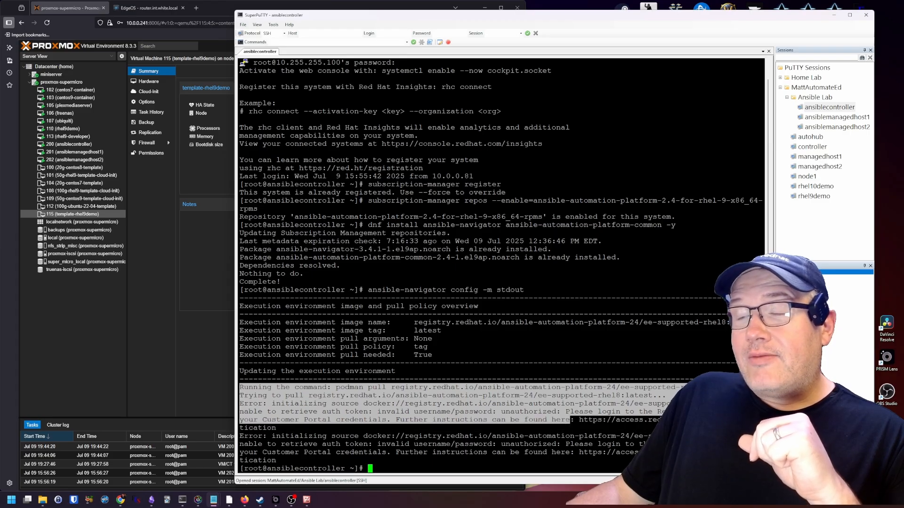
{"action": "left_click", "coordinate": [537, 362]}
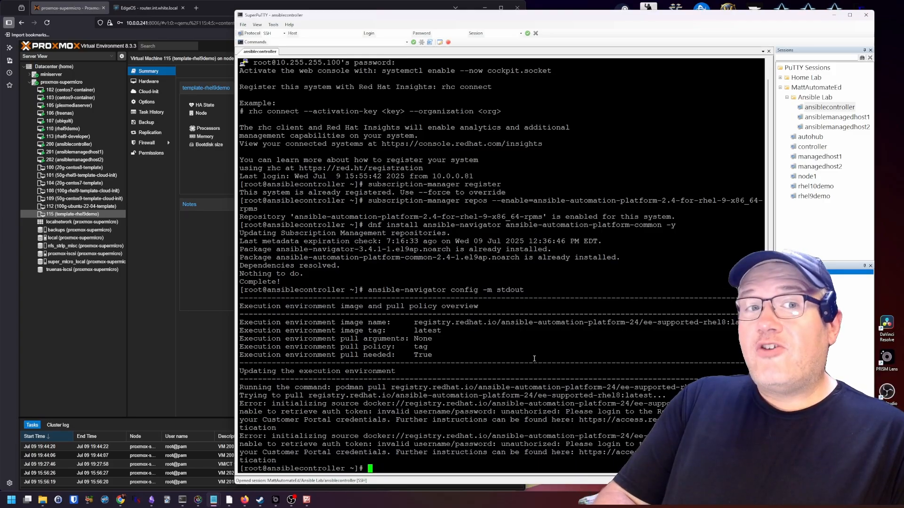
{"action": "type", "text": "podman login"}
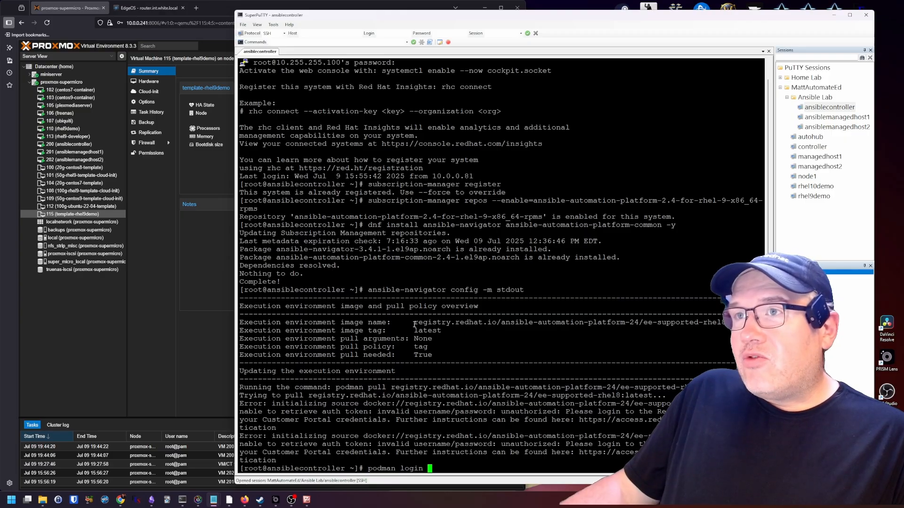
Run podman login registry.redhat.io with the account username and password; the first attempt is rejected
{"action": "left_click_drag", "start_coordinate": [415, 325], "coordinate": [496, 324]}
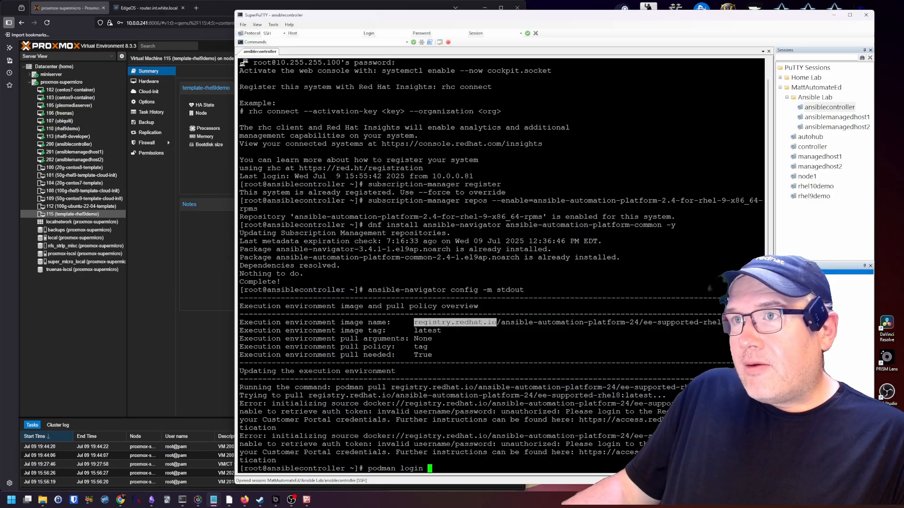
{"action": "right_click", "coordinate": [515, 348]}
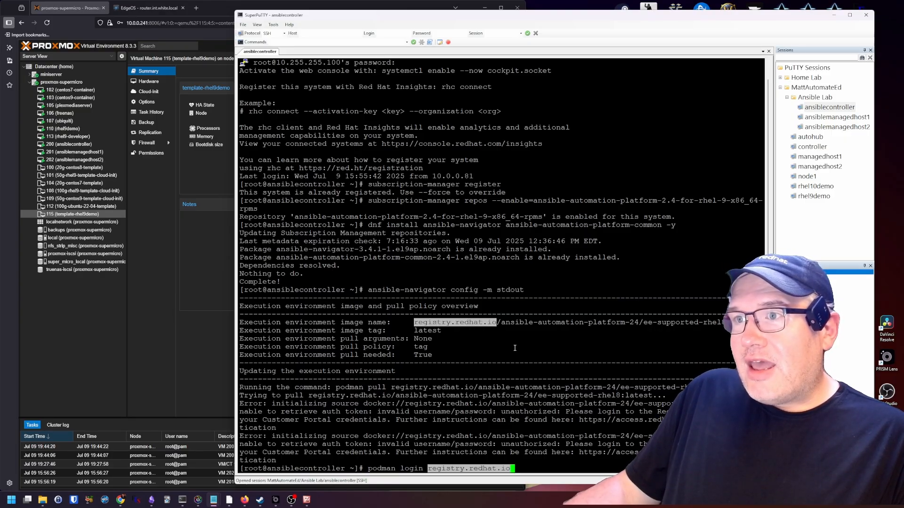
{"action": "key", "text": "Return"}
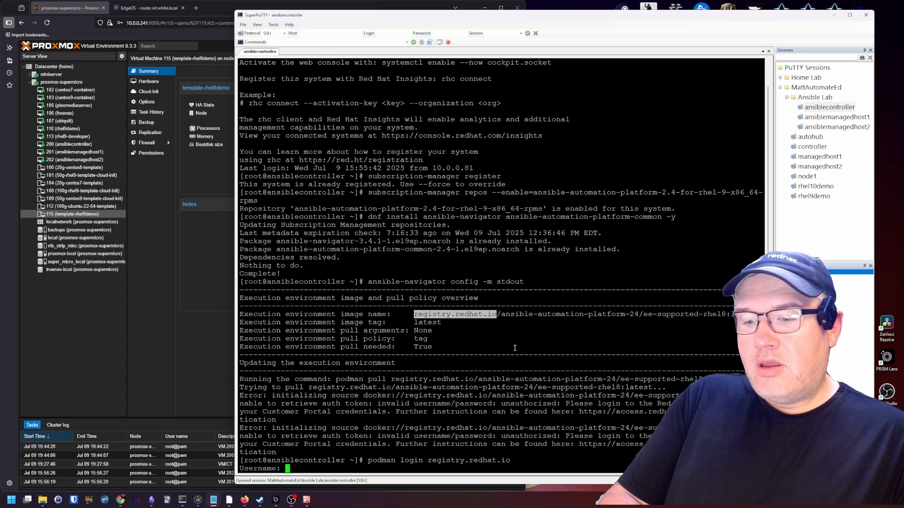
{"action": "type", "text": "mattautomate"}
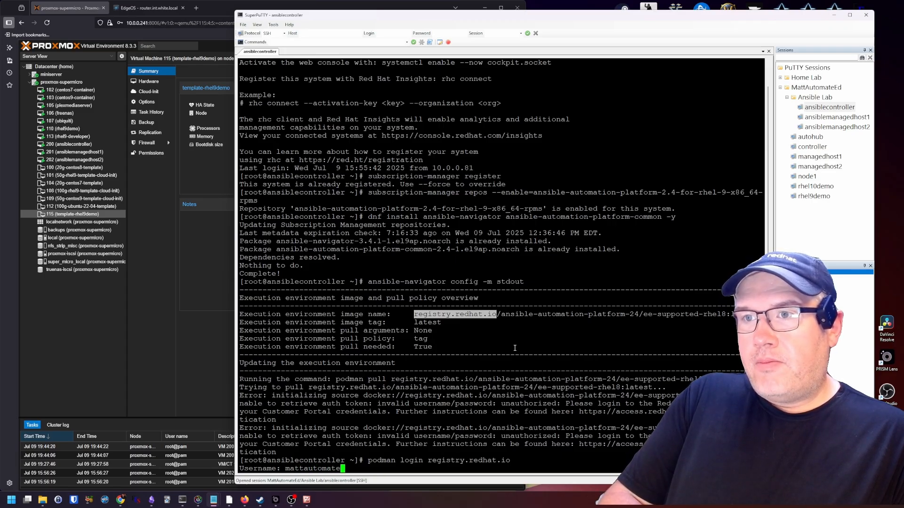
{"action": "type", "text": "ed"}
{"action": "key", "text": "Return"}
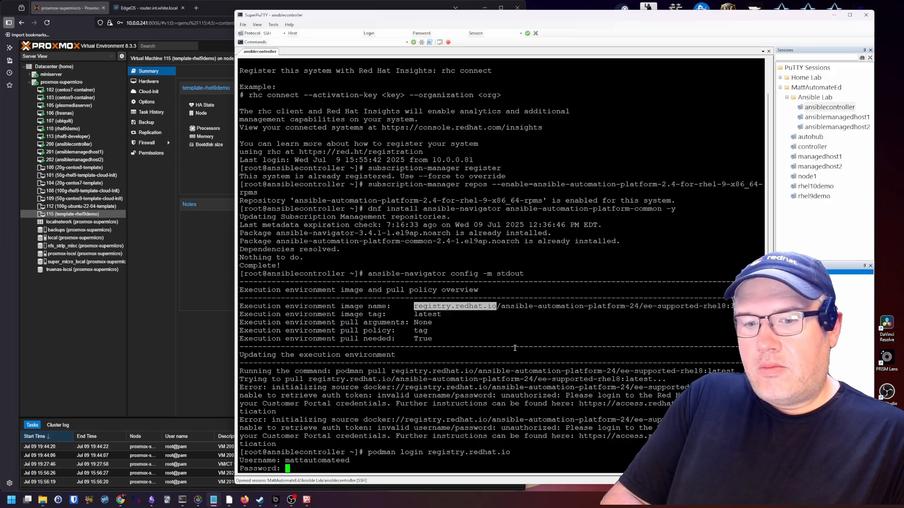
{"action": "key", "text": "Return"}
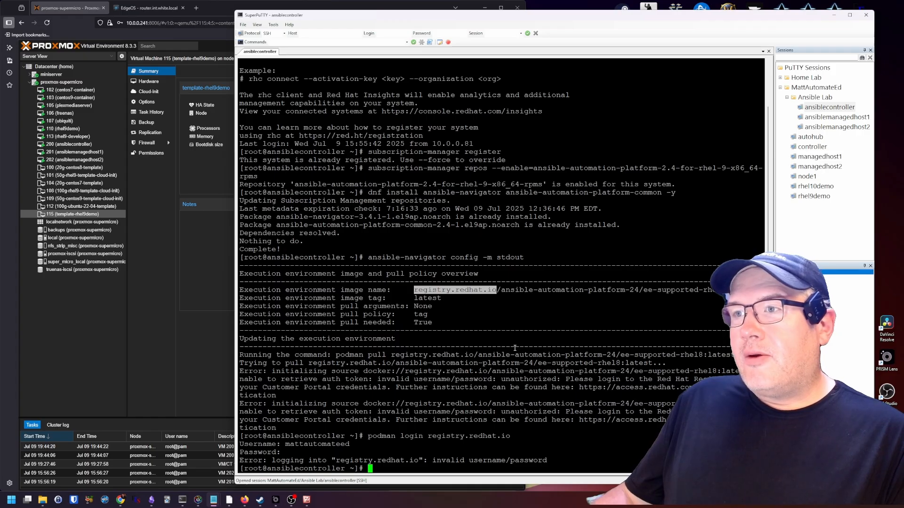
Retry the registry.redhat.io podman login with the username and password until Login Succeeded
{"action": "key", "text": "Up"}
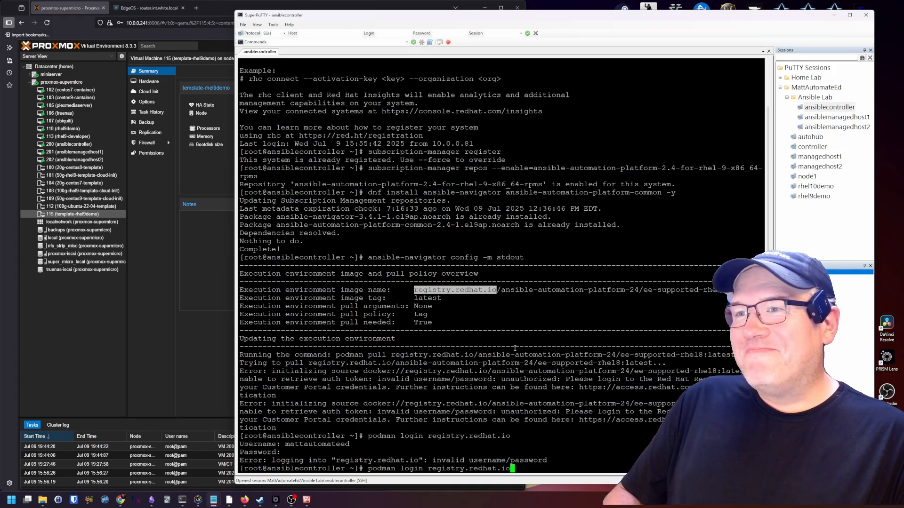
{"action": "key", "text": "Return"}
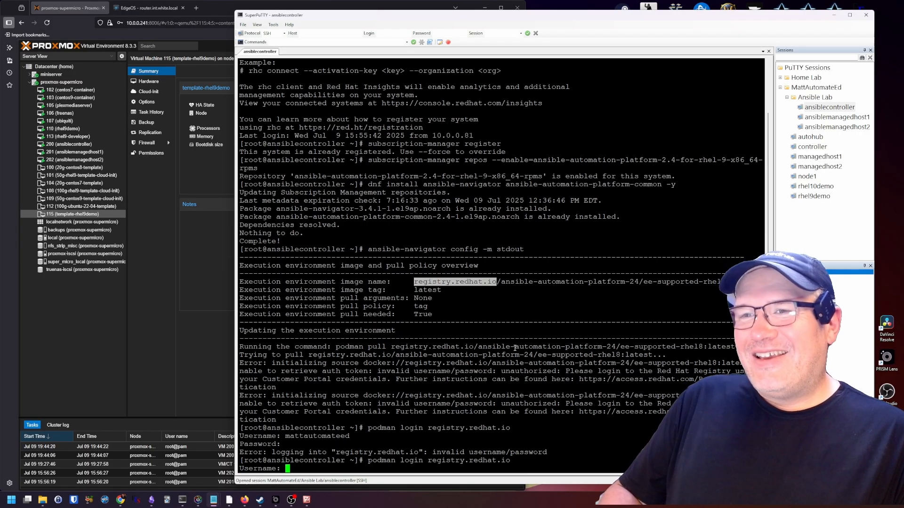
{"action": "type", "text": "matt"}
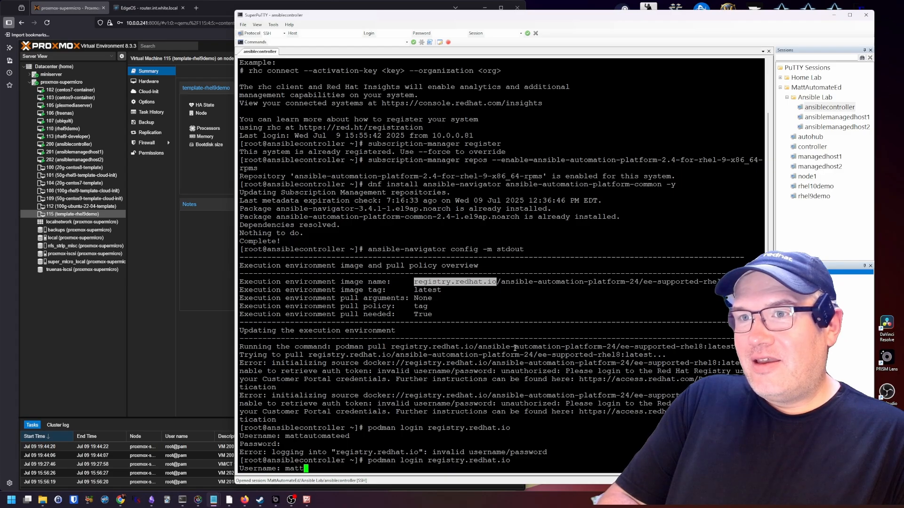
{"action": "type", "text": "automat"}
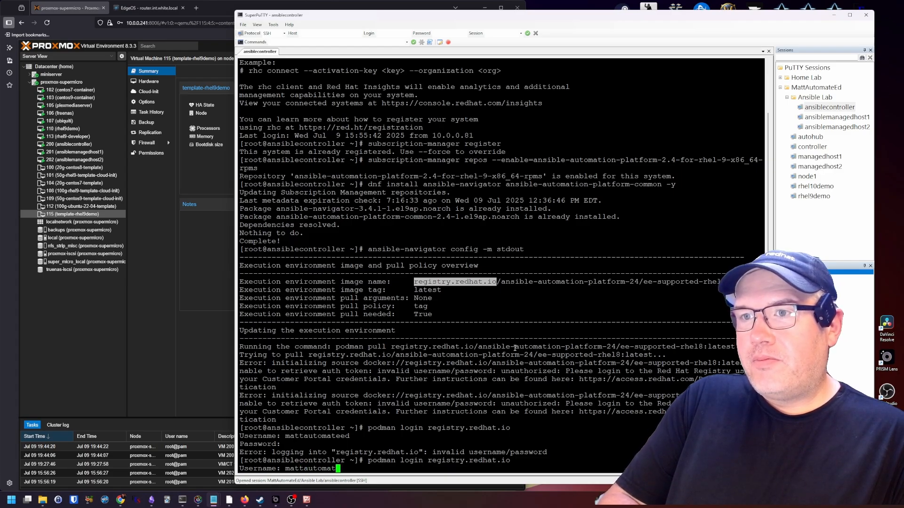
{"action": "type", "text": "eed"}
{"action": "key", "text": "Return"}
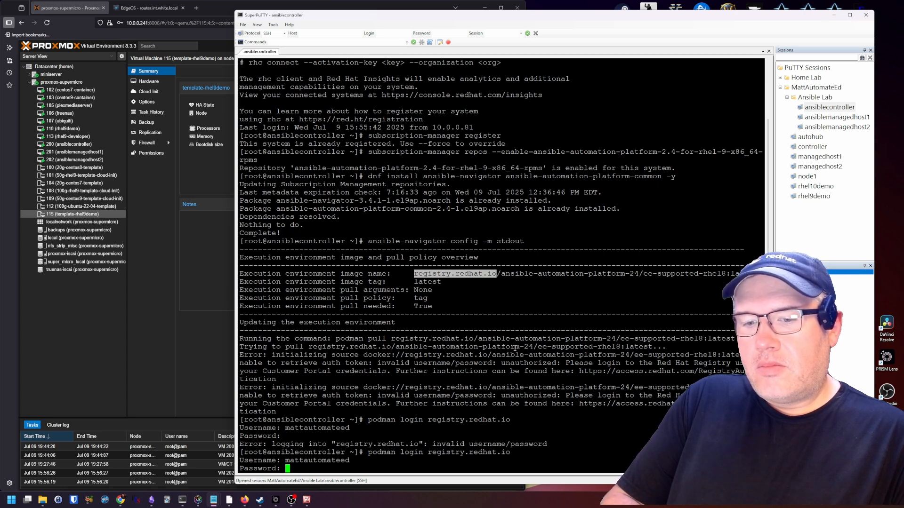
{"action": "key", "text": "Return"}
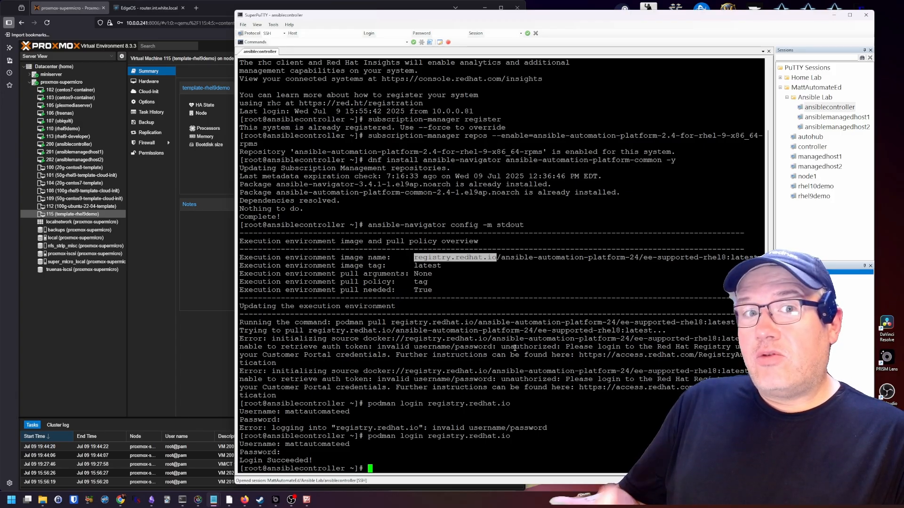
Rerun 'ansible-navigator config -m stdout' so the ee-supported-rhel8 image gets pulled
{"action": "key", "text": "Up"}
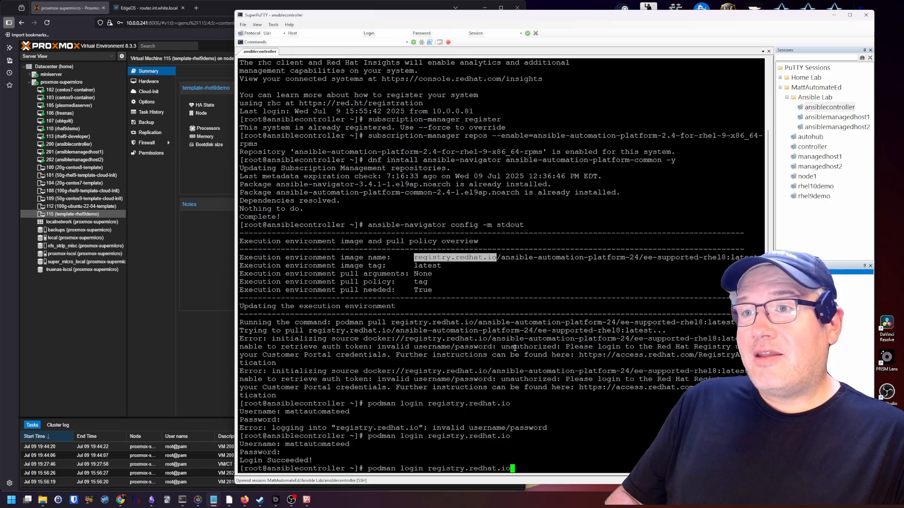
{"action": "key", "text": "Up"}
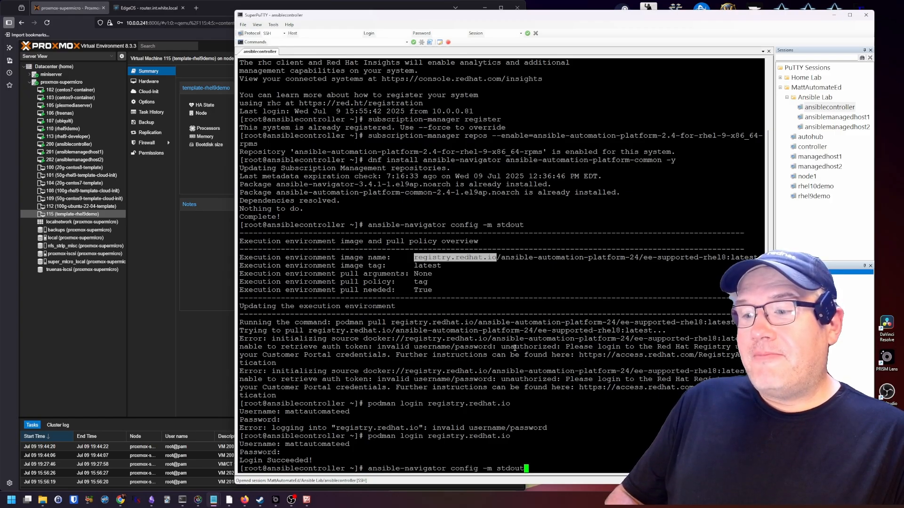
{"action": "key", "text": "Return"}
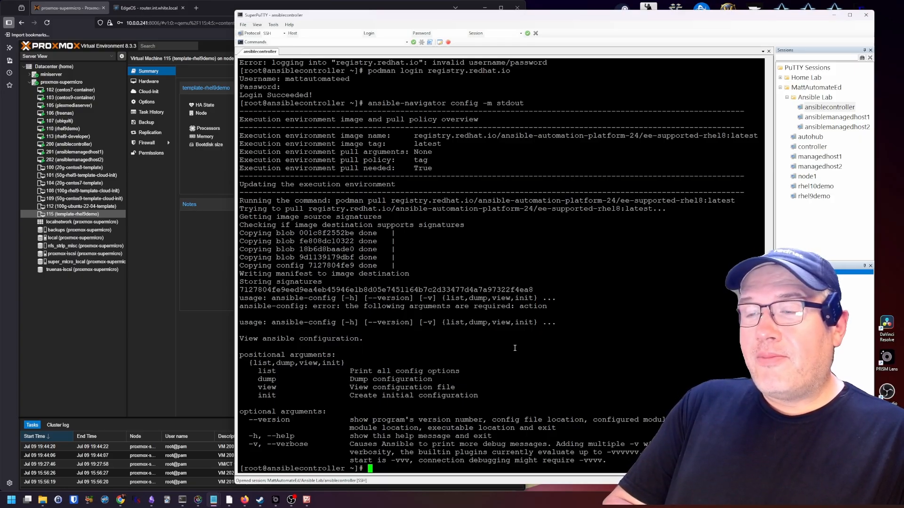
Create an ansible directory, move into it, and open a new debug.yml in vim
{"action": "type", "text": "mkdir an"}
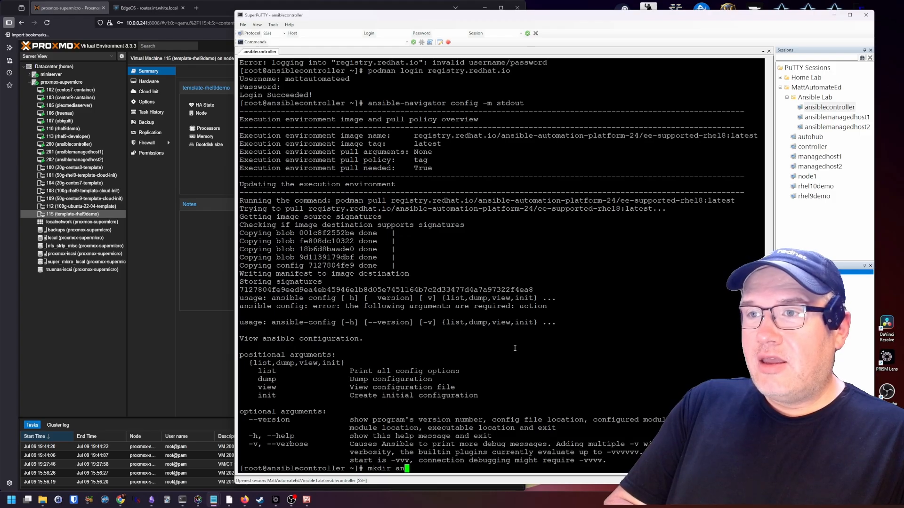
{"action": "type", "text": "sible"}
{"action": "key", "text": "Return"}
{"action": "type", "text": "cd ans"}
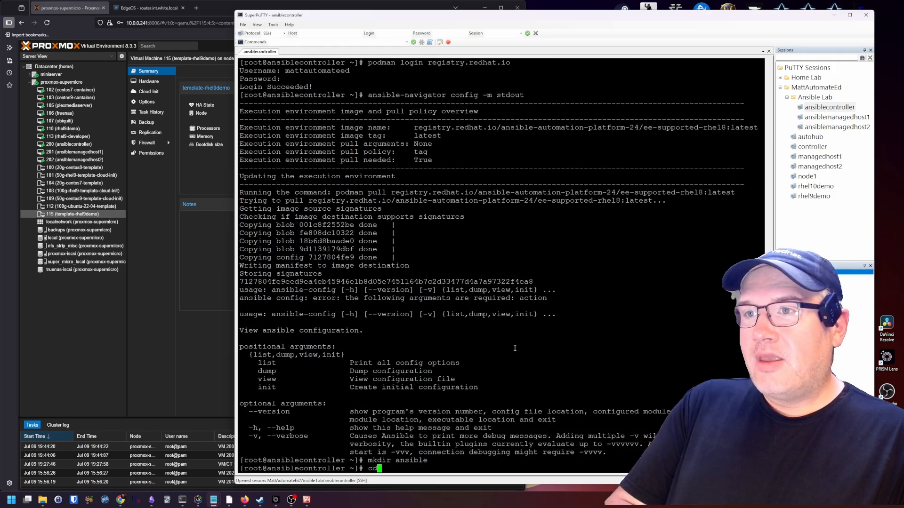
{"action": "key", "text": "Tab"}
{"action": "key", "text": "Return"}
{"action": "type", "text": "vim "}
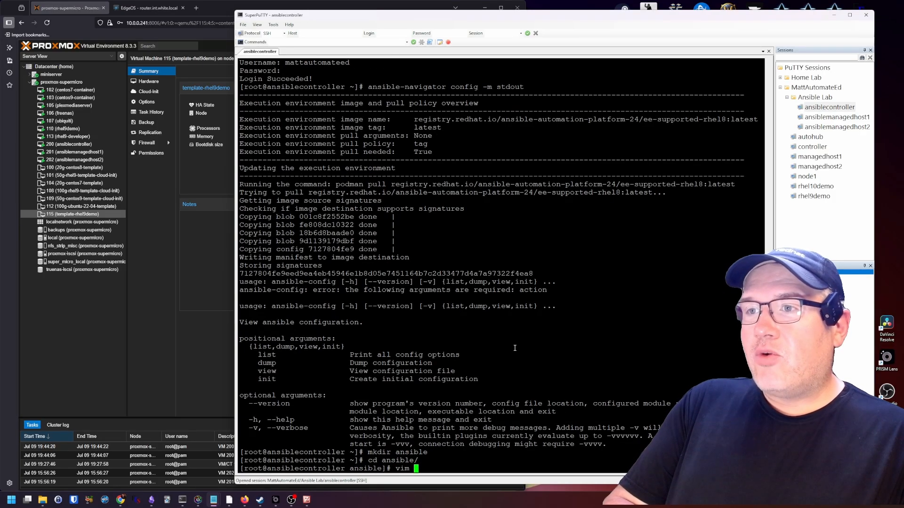
{"action": "type", "text": "debug.yml"}
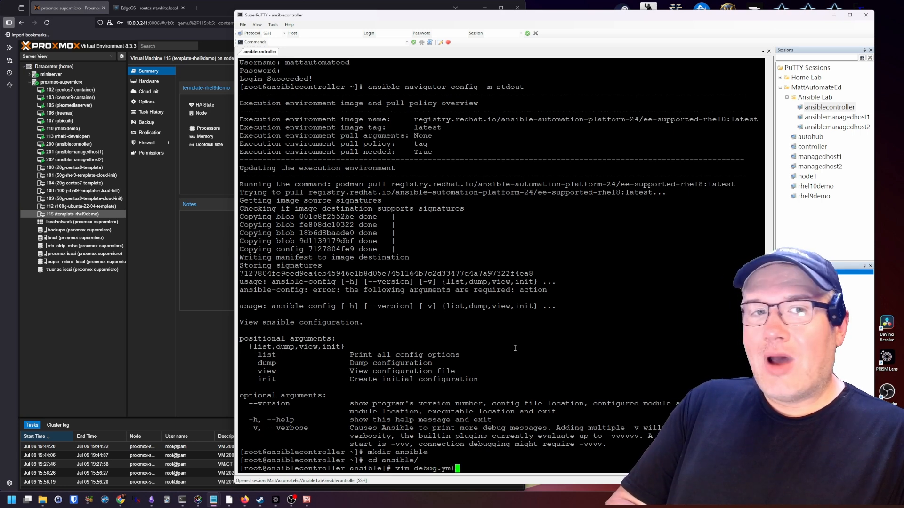
{"action": "key", "text": "Return"}
Write the play header: ---, '- name: Debug Play', hosts: localhost, gather_facts: false
{"action": "type", "text": "i"}
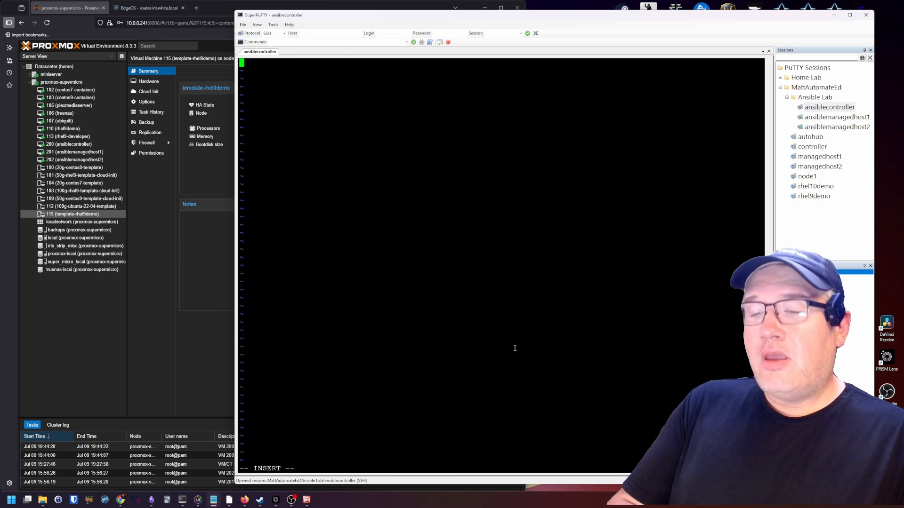
{"action": "type", "text": "-"}
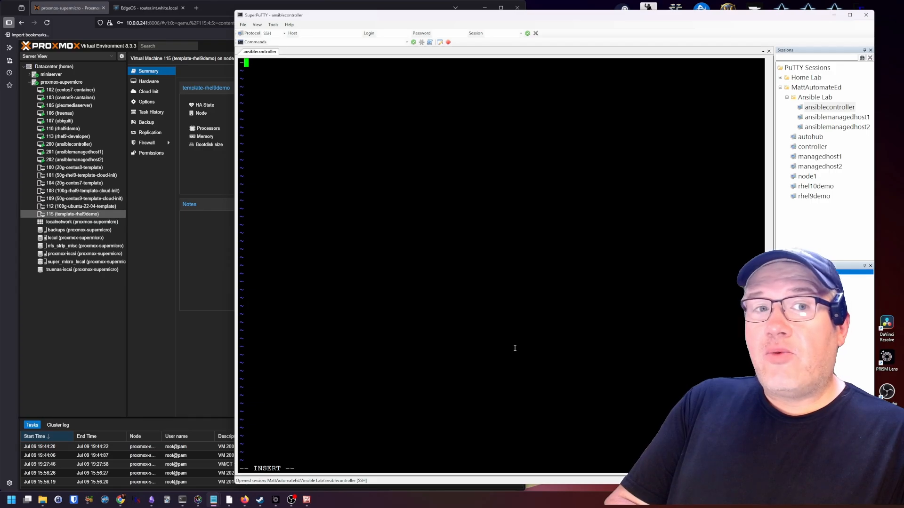
{"action": "type", "text": "--"}
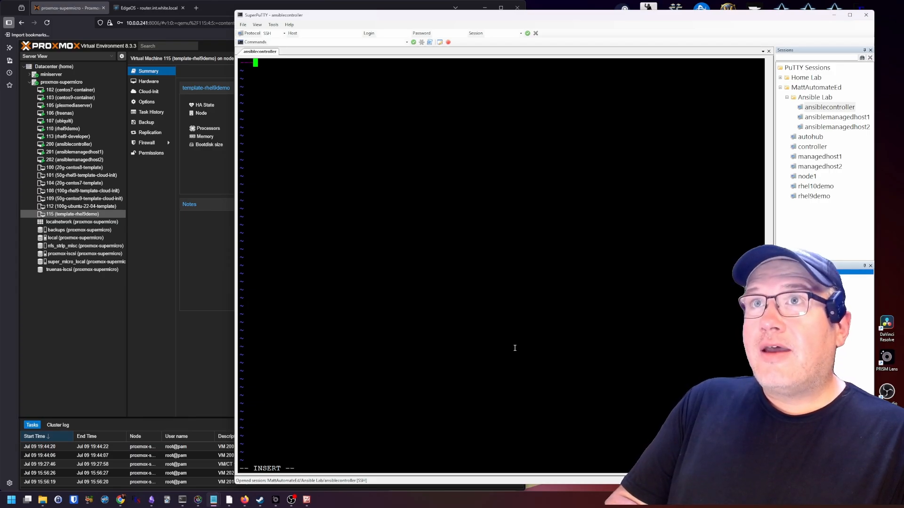
{"action": "key", "text": "Return"}
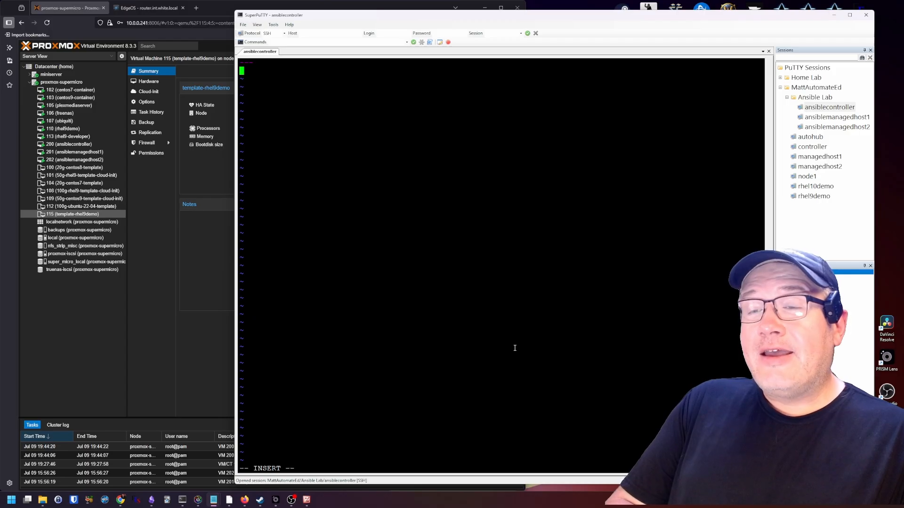
{"action": "type", "text": "- "}
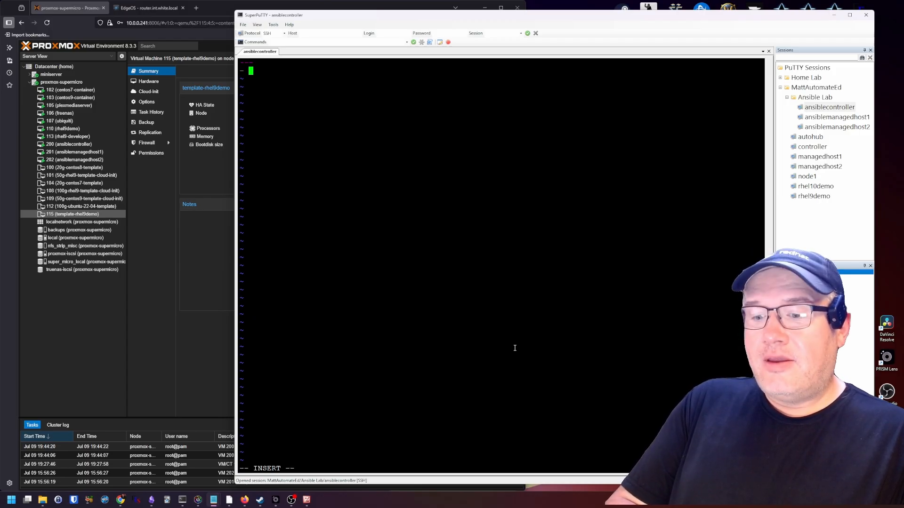
{"action": "type", "text": "name: "}
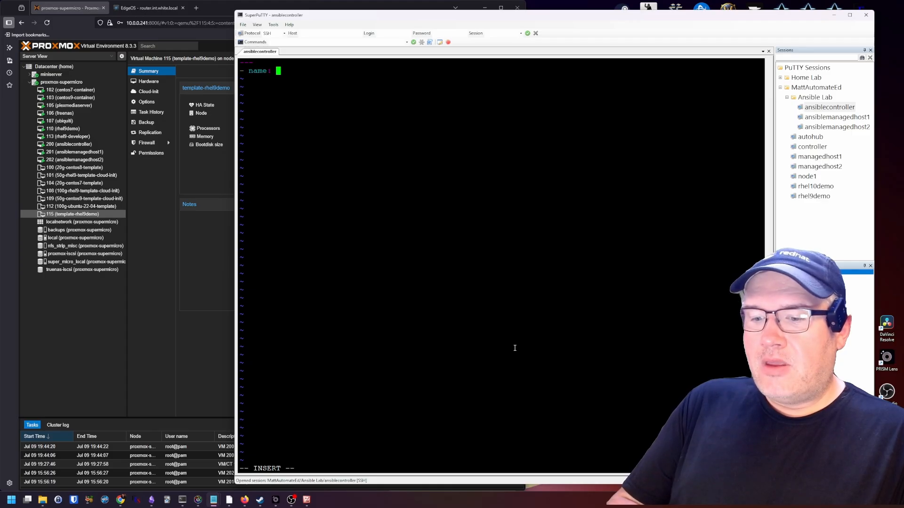
{"action": "type", "text": " Debug Play"}
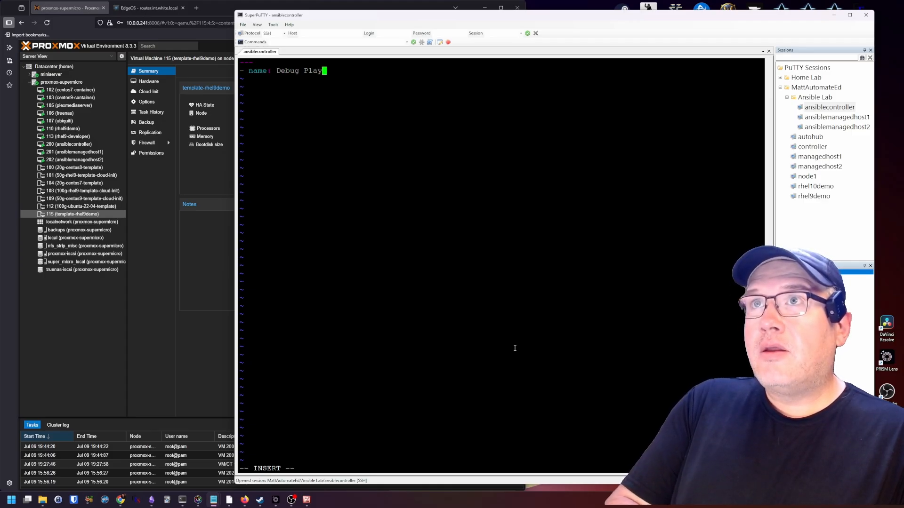
{"action": "key", "text": "Return"}
{"action": "type", "text": "h"}
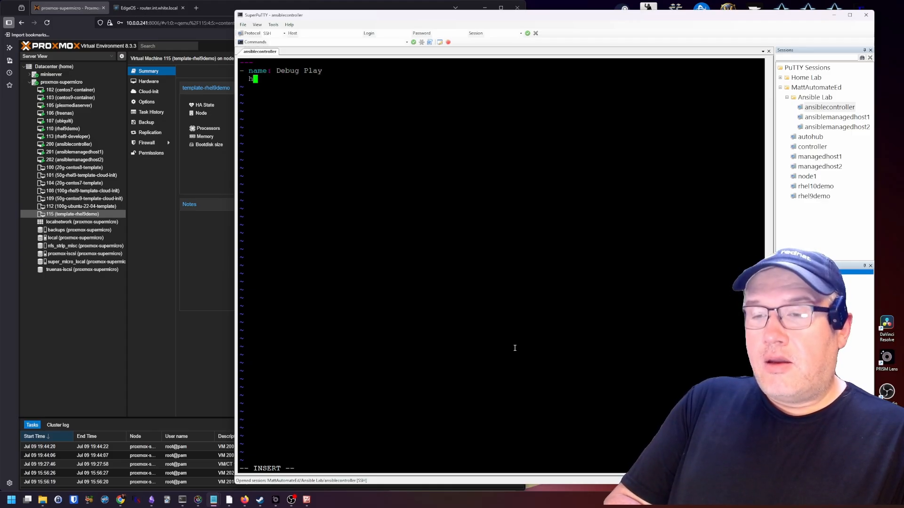
{"action": "type", "text": "osts: localhost"}
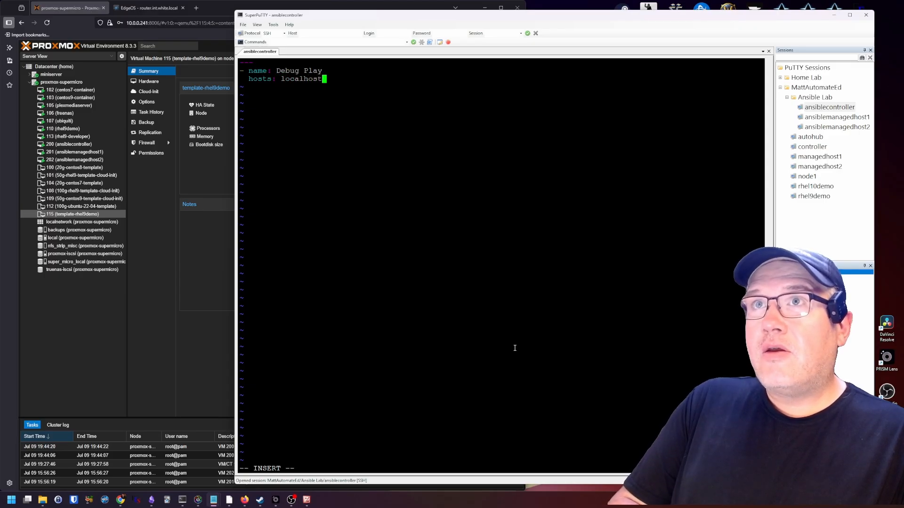
{"action": "key", "text": "Return"}
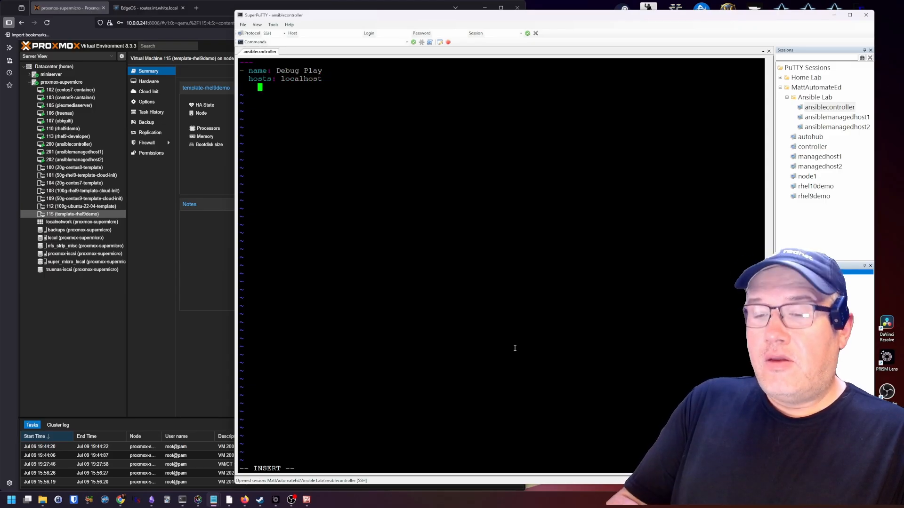
{"action": "key", "text": "BackSpace"}
{"action": "type", "text": "gather_facts"}
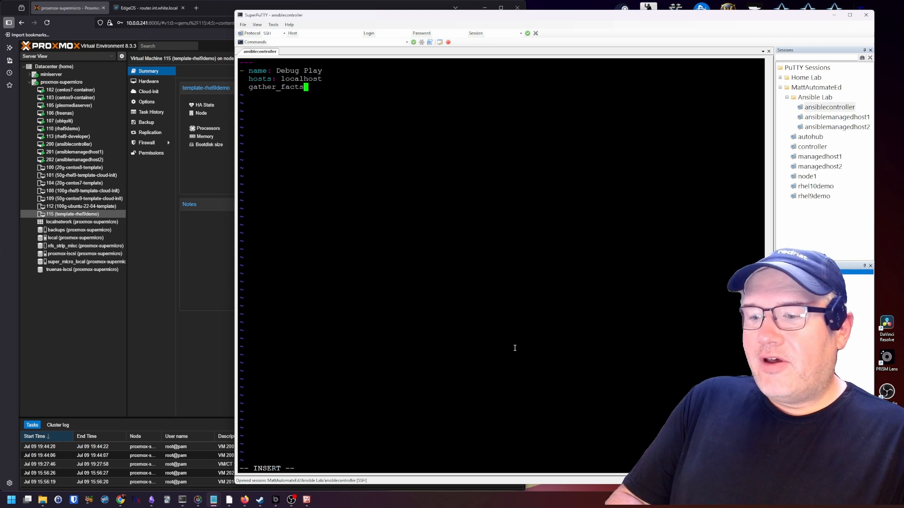
{"action": "type", "text": ": falu"}
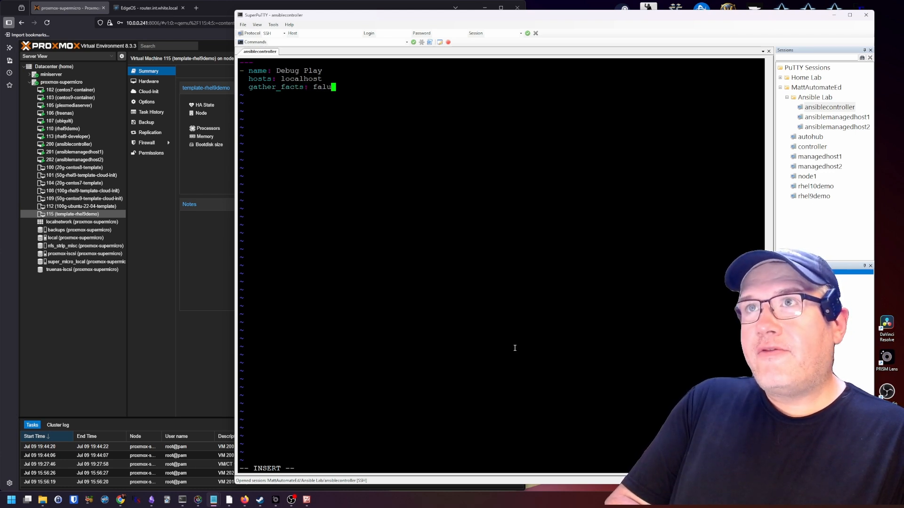
{"action": "key", "text": "BackSpace"}
{"action": "type", "text": "se"}
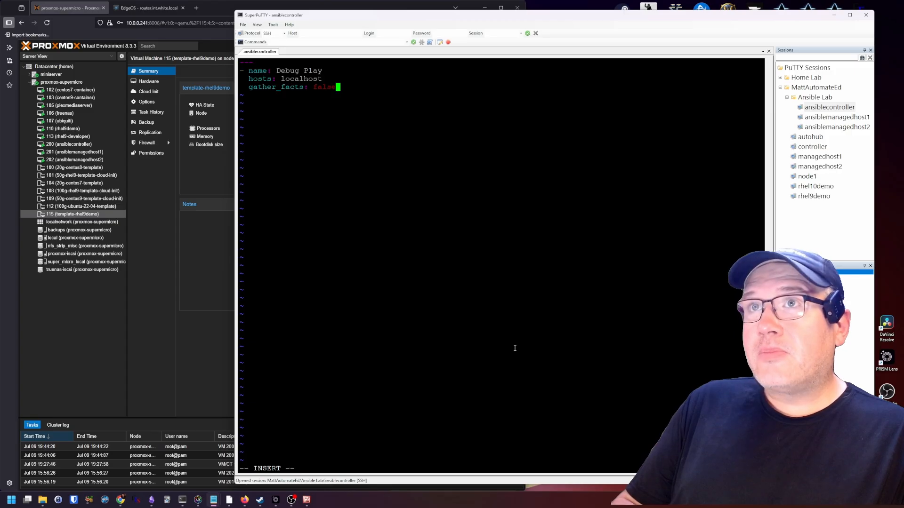
{"action": "key", "text": "Return"}
{"action": "key", "text": "Return"}
Add task 'Show message on screen' using ansible.builtin.debug with msg 'If you see this then the play was successful :)'
{"action": "key", "text": "BackSpace"}
{"action": "type", "text": "ta"}
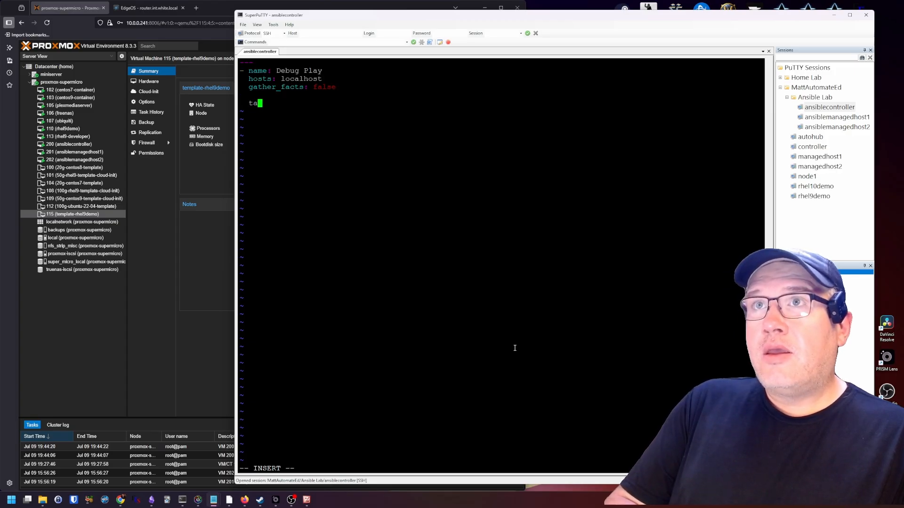
{"action": "type", "text": "sks"}
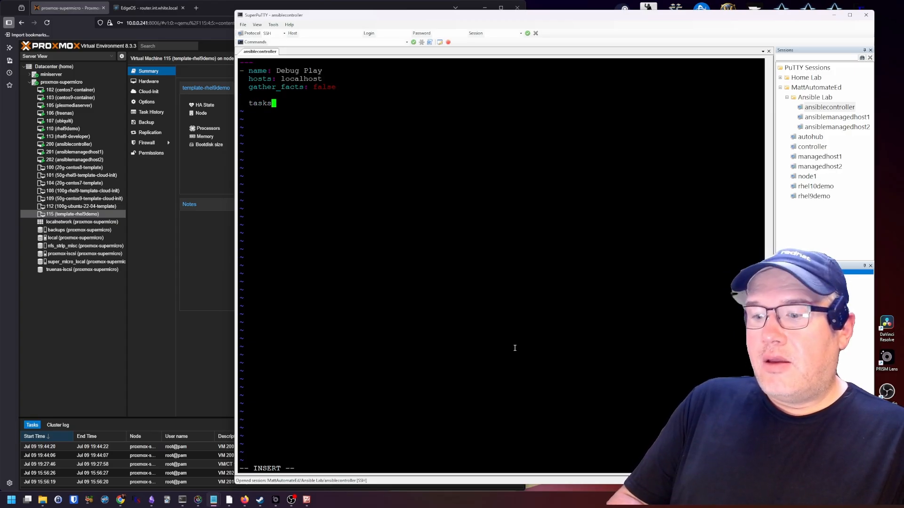
{"action": "type", "text": ":"}
{"action": "key", "text": "Return"}
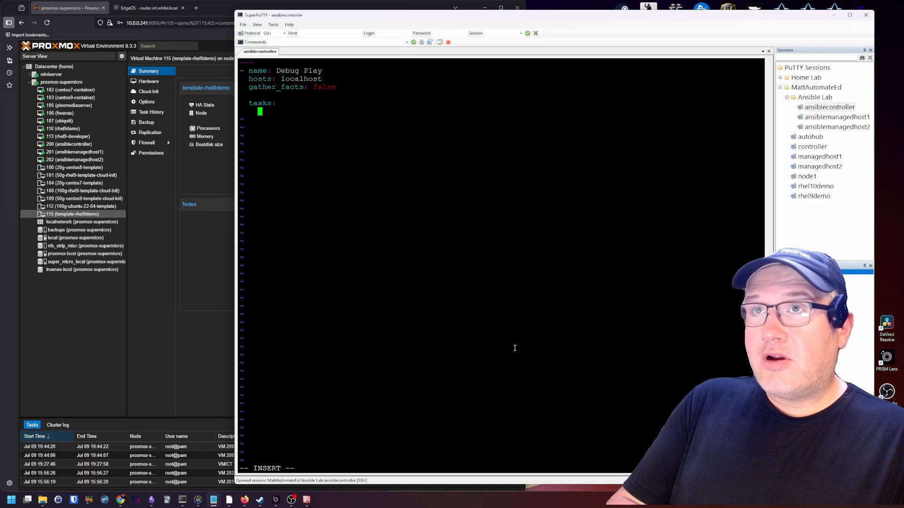
{"action": "type", "text": "- name:"}
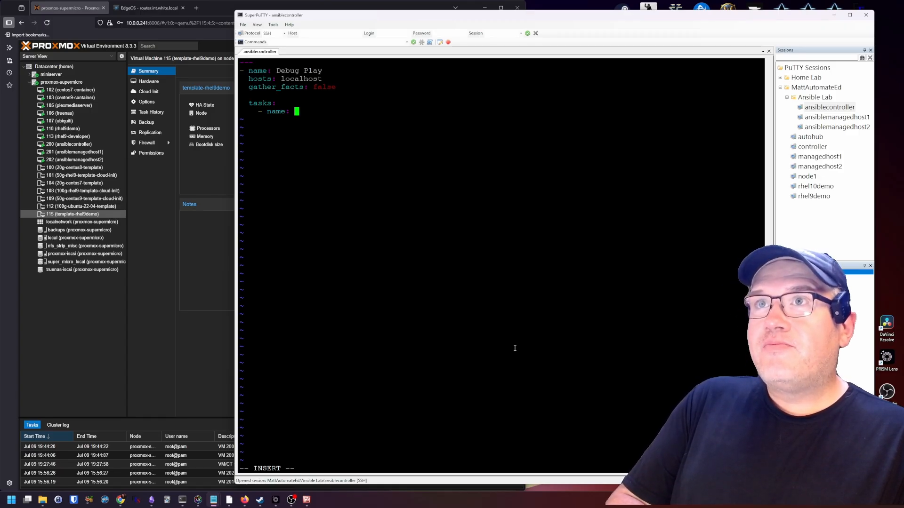
{"action": "type", "text": "Show Debug on"}
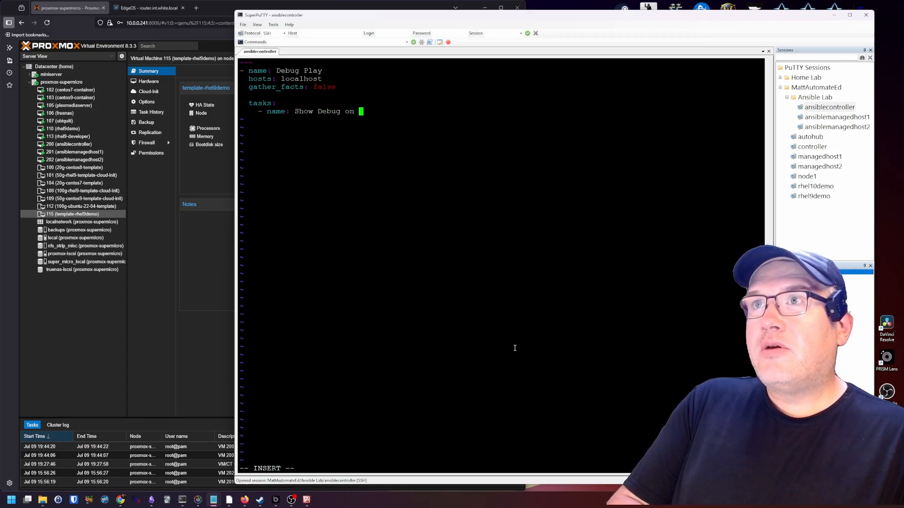
{"action": "key", "text": "BackSpace"}
{"action": "key", "text": "BackSpace"}
{"action": "key", "text": "BackSpace"}
{"action": "key", "text": "BackSpace"}
{"action": "key", "text": "BackSpace"}
{"action": "key", "text": "BackSpace"}
{"action": "key", "text": "BackSpace"}
{"action": "key", "text": "BackSpace"}
{"action": "key", "text": "BackSpace"}
{"action": "type", "text": "mes"}
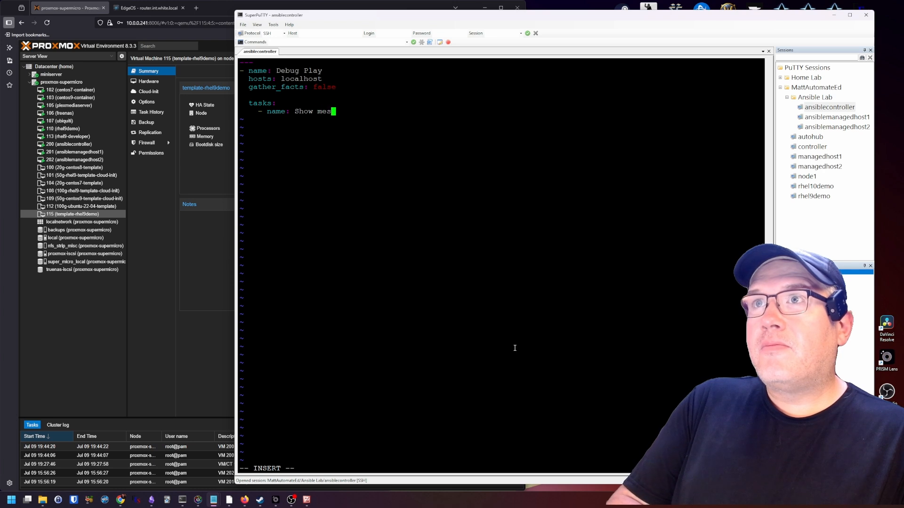
{"action": "type", "text": "sage on scree"}
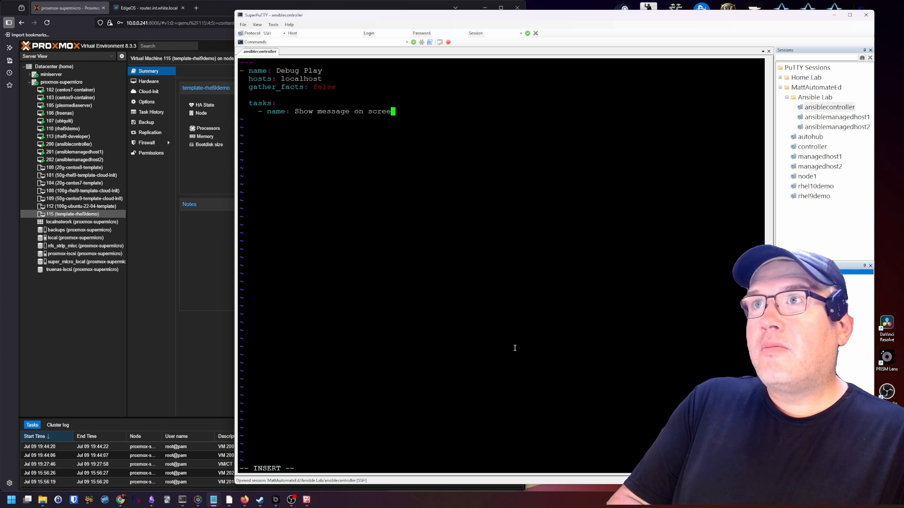
{"action": "type", "text": "n"}
{"action": "key", "text": "Return"}
{"action": "type", "text": "ansi"}
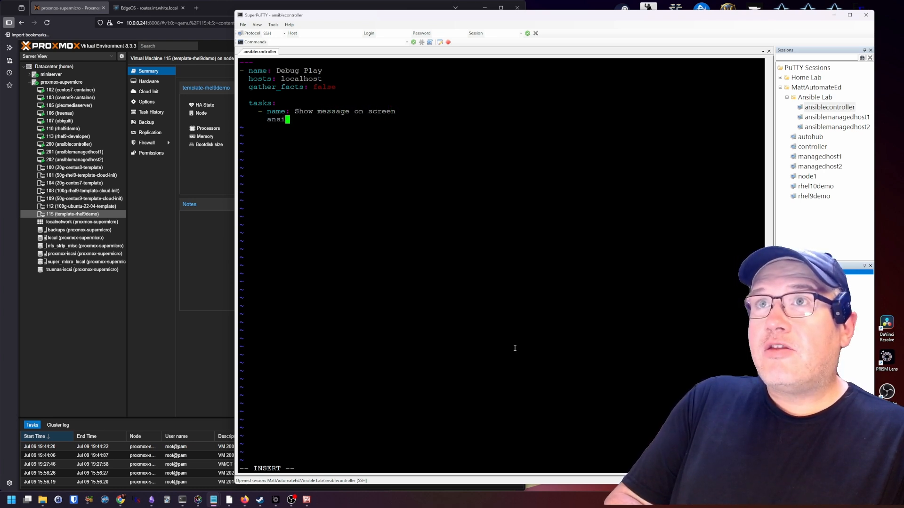
{"action": "type", "text": "ble.builtin."}
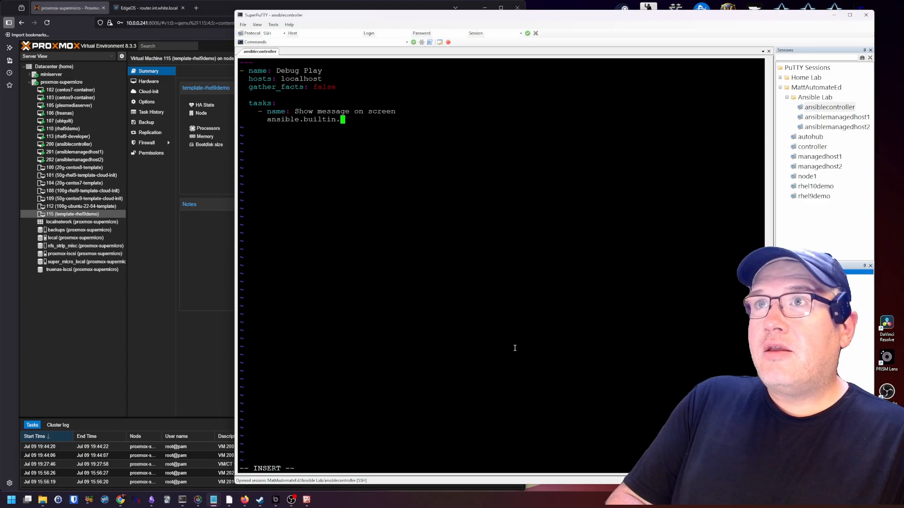
{"action": "type", "text": "debug:"}
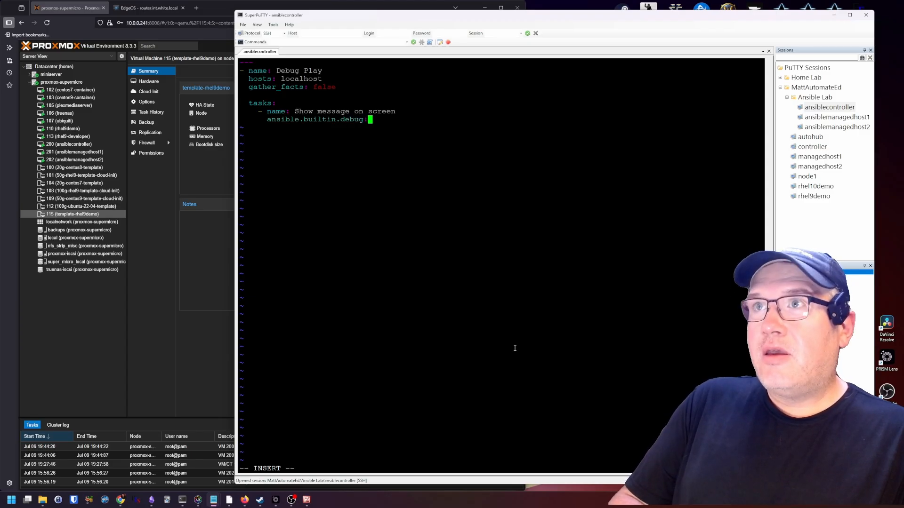
{"action": "key", "text": "Return"}
{"action": "type", "text": "msg:"}
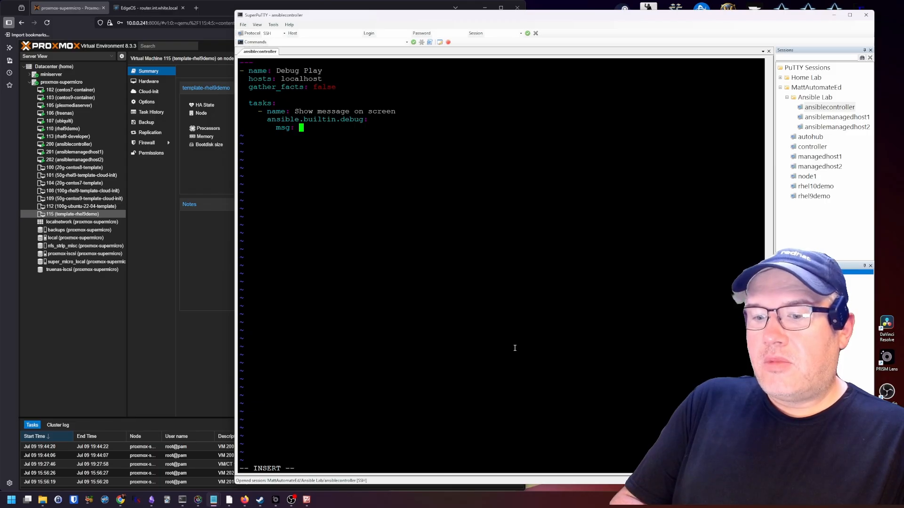
{"action": "type", "text": " If you "}
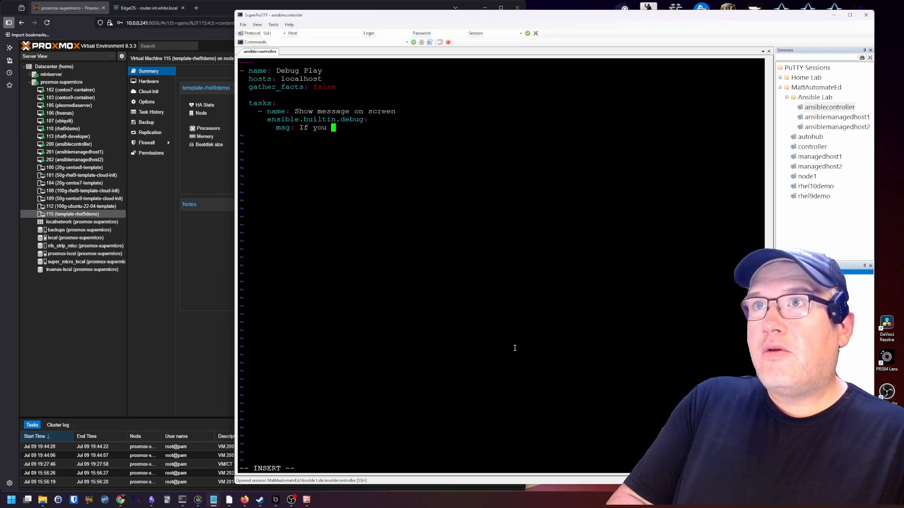
{"action": "type", "text": "see this then t"}
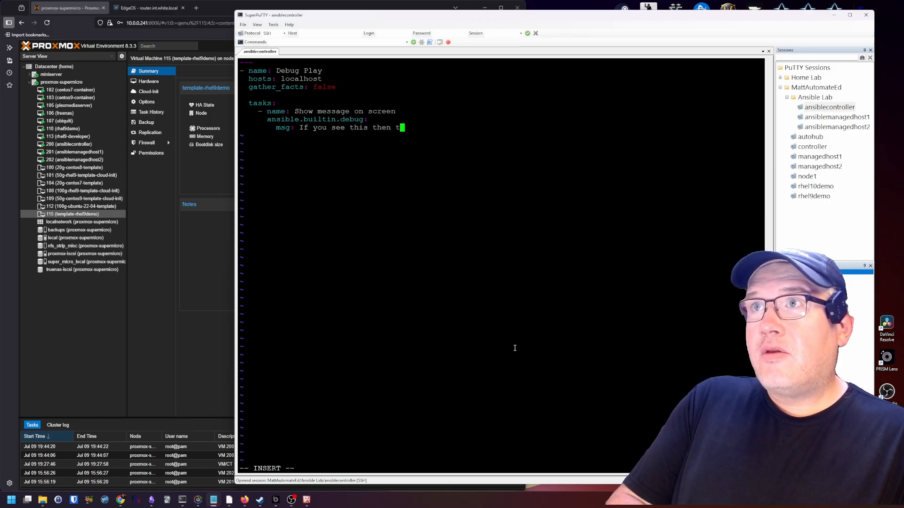
{"action": "type", "text": "he play was su"}
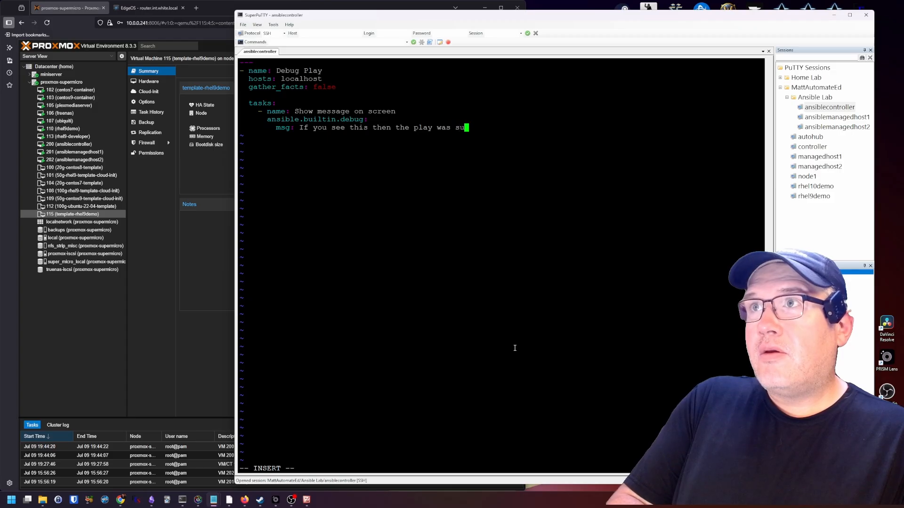
{"action": "type", "text": "ccessful :)"}
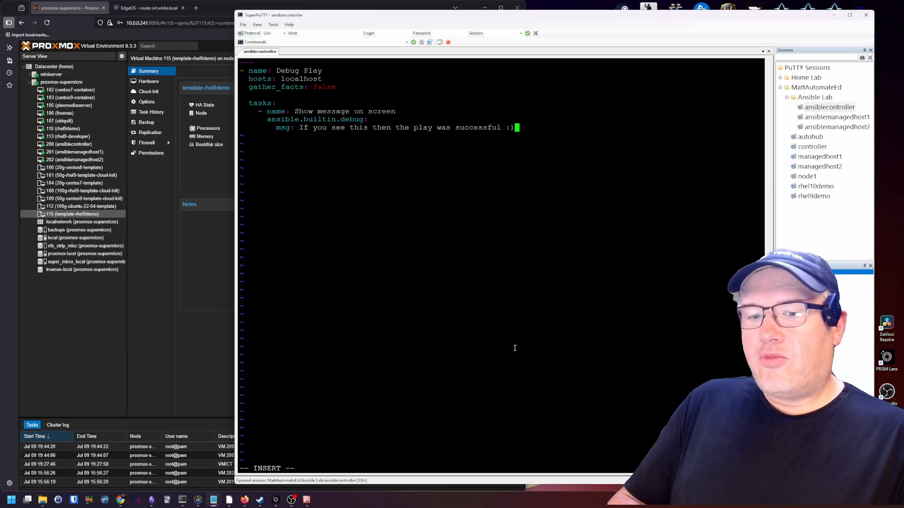
{"action": "key", "text": "Escape"}
Save debug.yml with :wq, then type 'ansible-navigator run -m stdout debug.yml --pp missing' at the prompt
{"action": "type", "text": ":wq"}
{"action": "key", "text": "Return"}
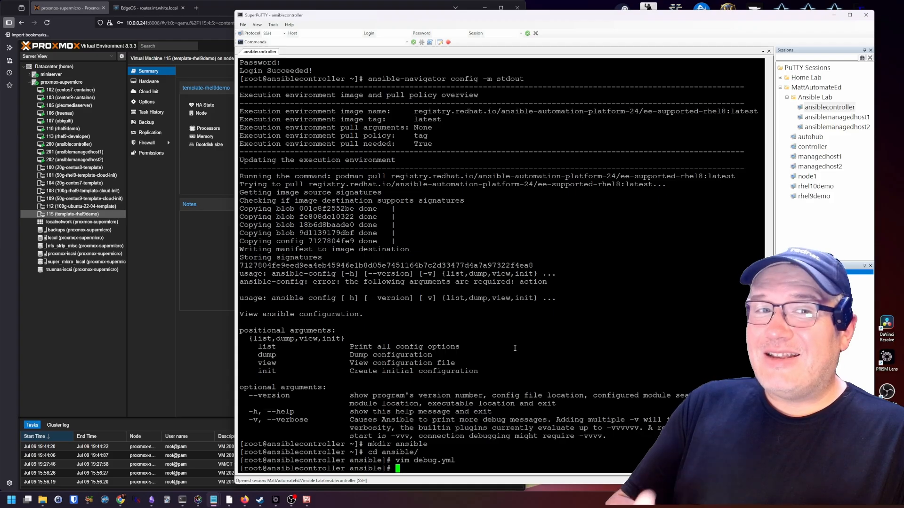
{"action": "type", "text": "ansible"}
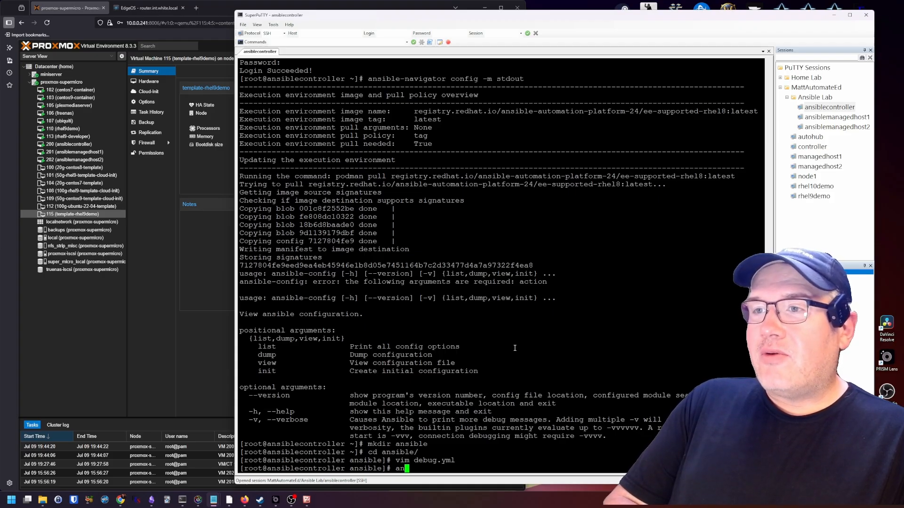
{"action": "type", "text": "-n"}
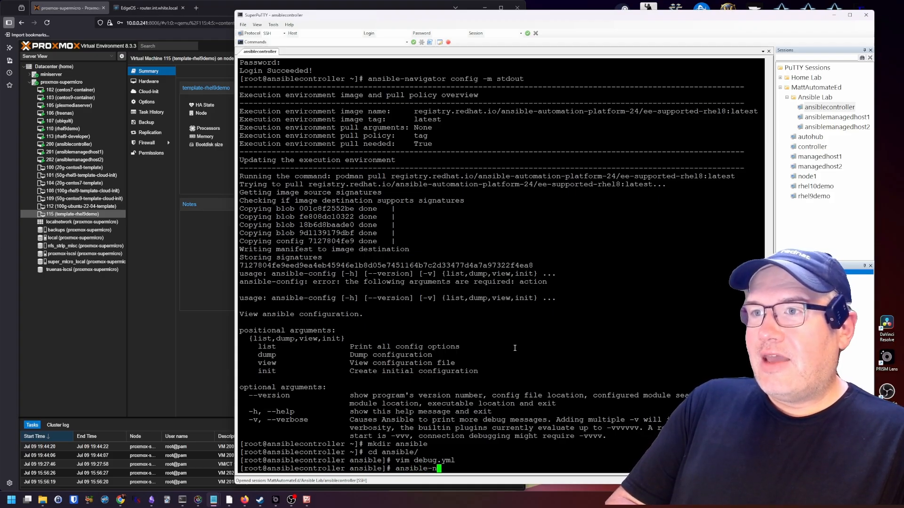
{"action": "key", "text": "Tab"}
{"action": "type", "text": "run -m st"}
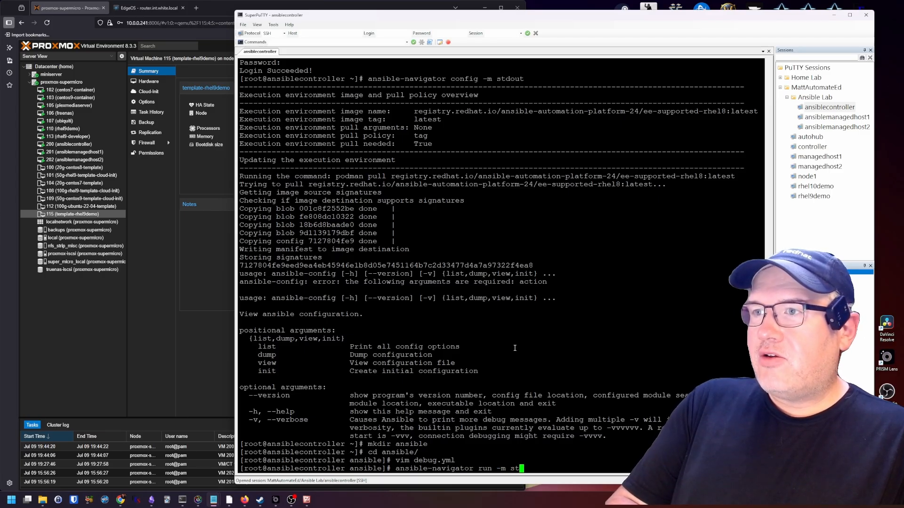
{"action": "type", "text": "dout"}
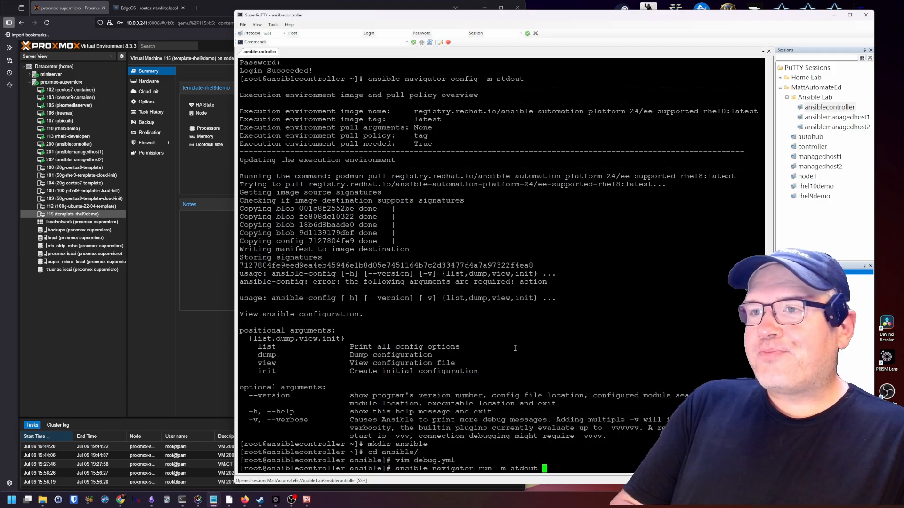
{"action": "type", "text": "de"}
{"action": "key", "text": "Tab"}
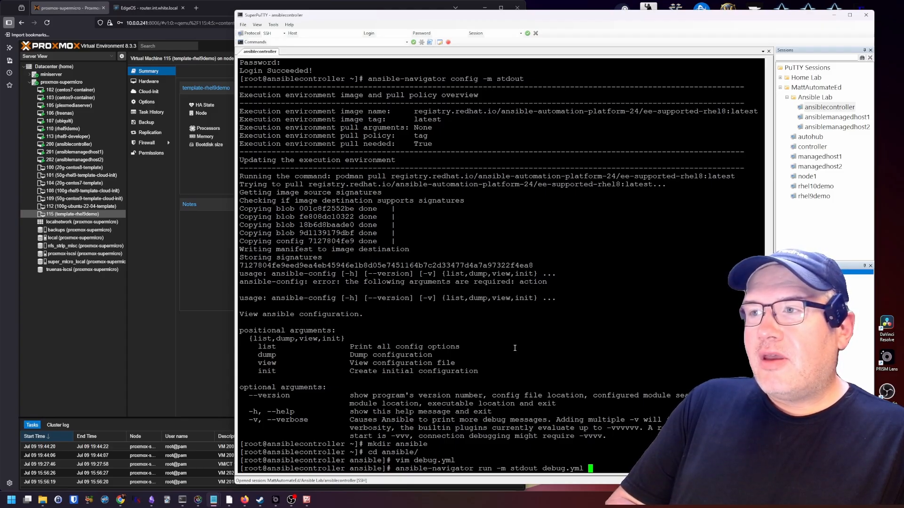
{"action": "type", "text": "--"}
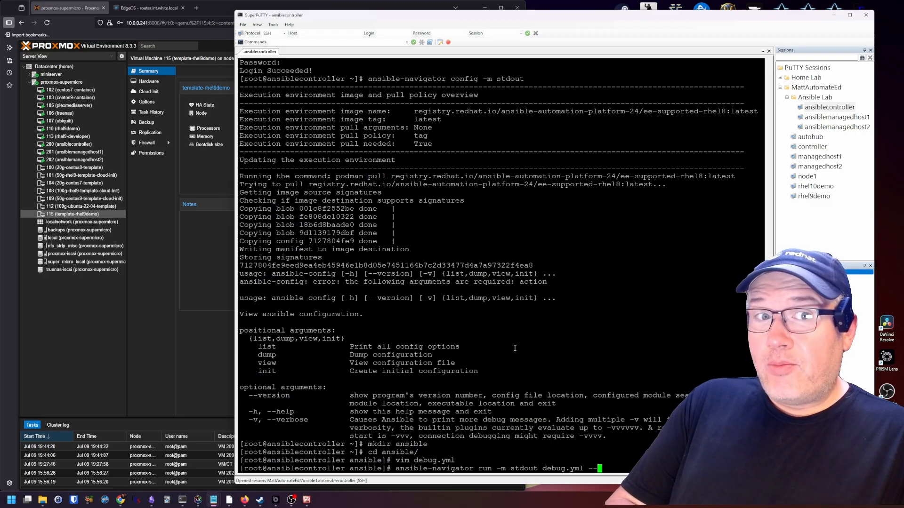
{"action": "type", "text": "pp missing"}
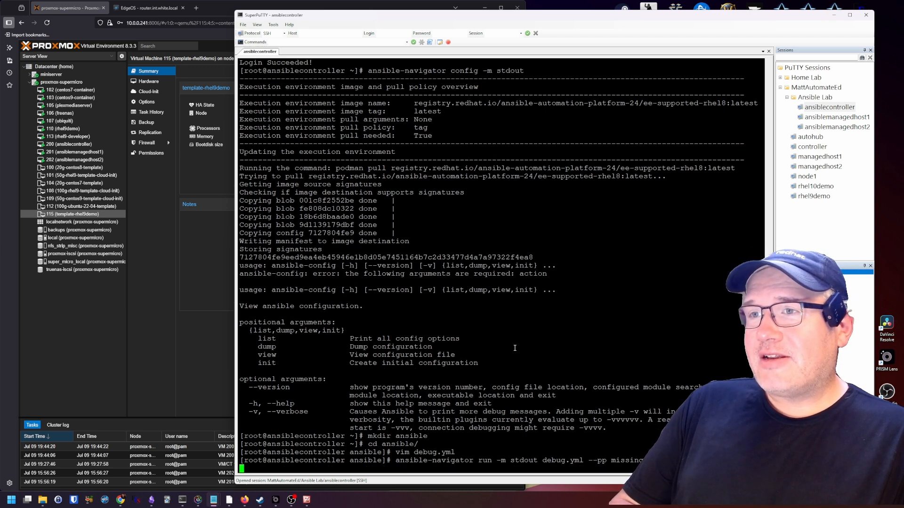
Run the debug.yml playbook and highlight the empty hosts list warning lines
{"action": "key", "text": "Return"}
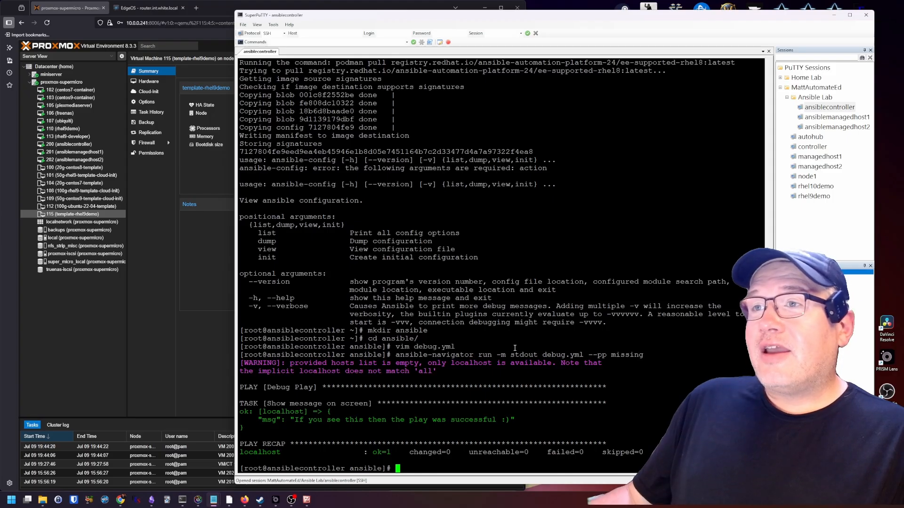
{"action": "left_click_drag", "start_coordinate": [240, 363], "coordinate": [416, 371]}
{"action": "left_click", "coordinate": [415, 372]}
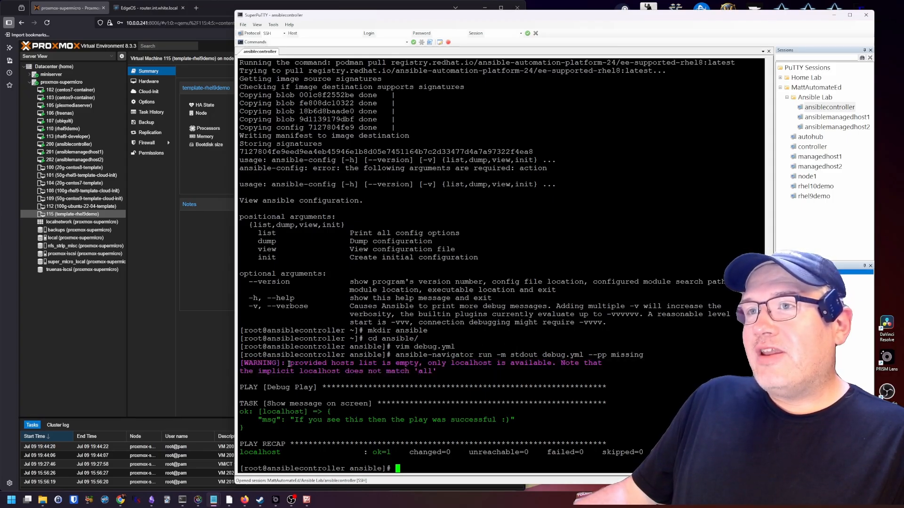
{"action": "left_click_drag", "start_coordinate": [288, 364], "coordinate": [405, 370]}
{"action": "left_click", "coordinate": [405, 371]}
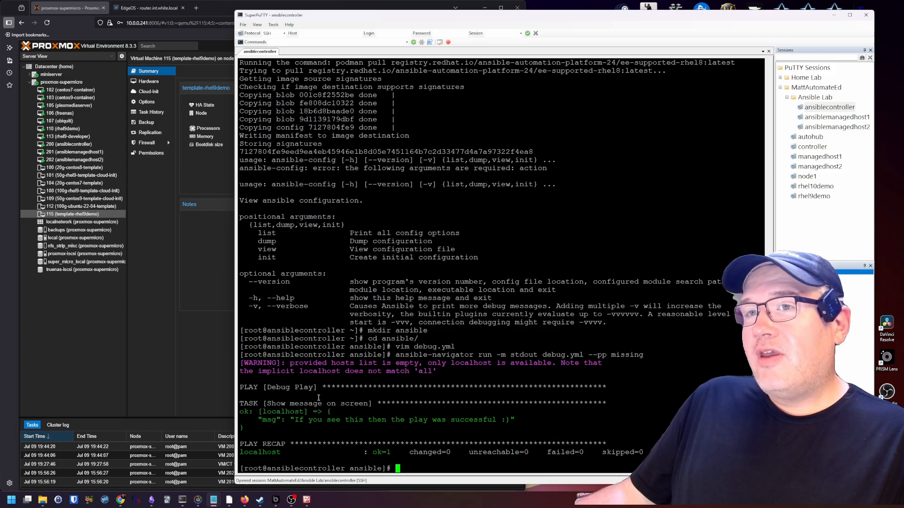
Highlight the PLAY [Debug Play] header and the printed success message
{"action": "left_click_drag", "start_coordinate": [242, 387], "coordinate": [340, 387]}
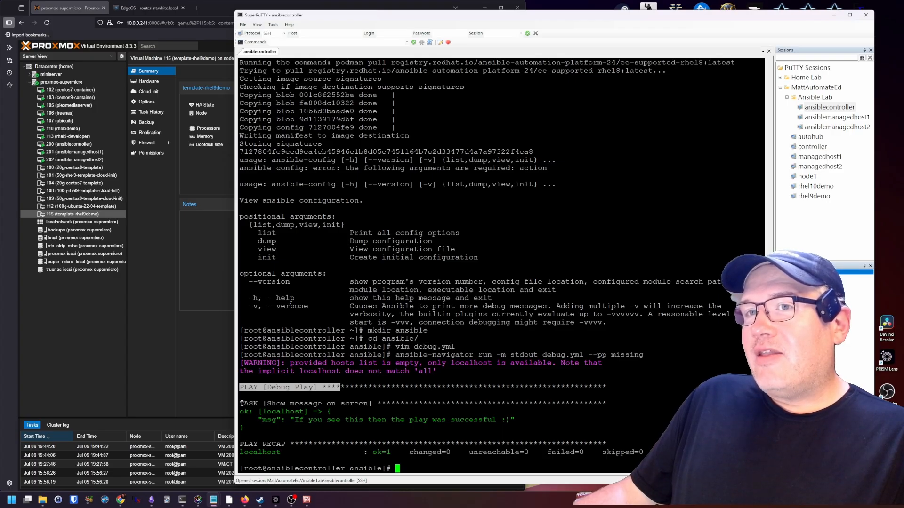
{"action": "left_click_drag", "start_coordinate": [241, 403], "coordinate": [497, 424]}
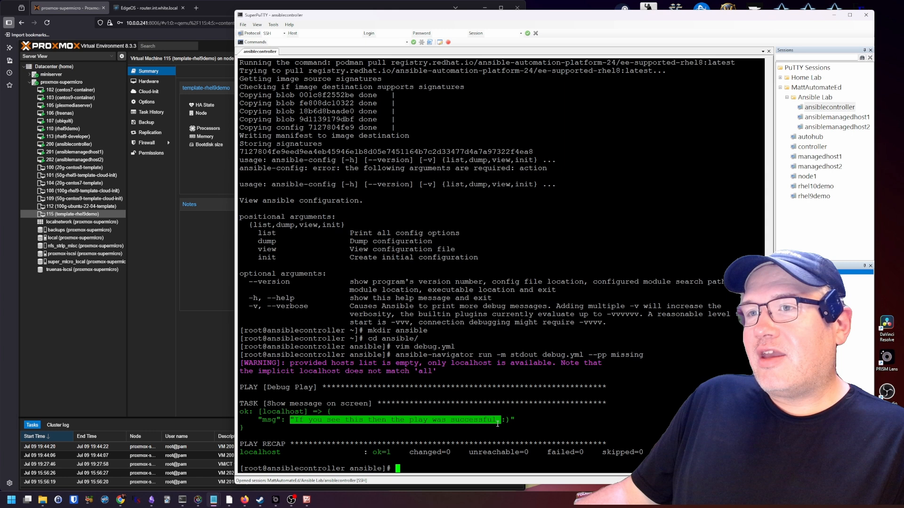
{"action": "left_click", "coordinate": [558, 421]}
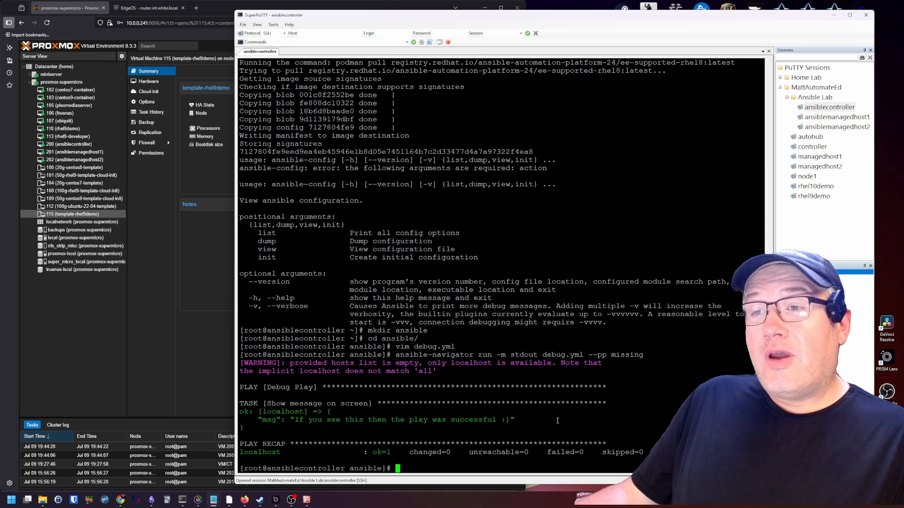